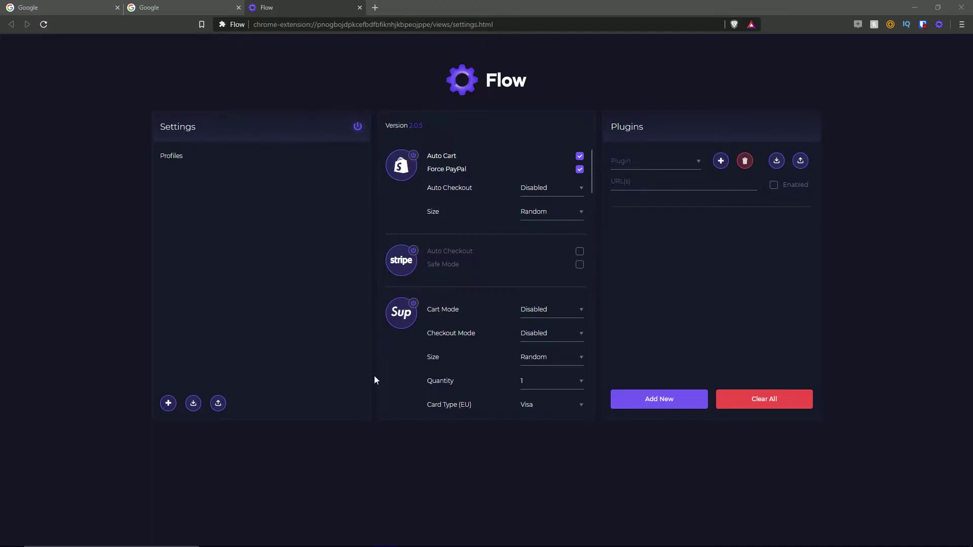
# Bring the Google homepage tab to the front, leaving Flow settings open in another tab
pyautogui.click(182, 4)
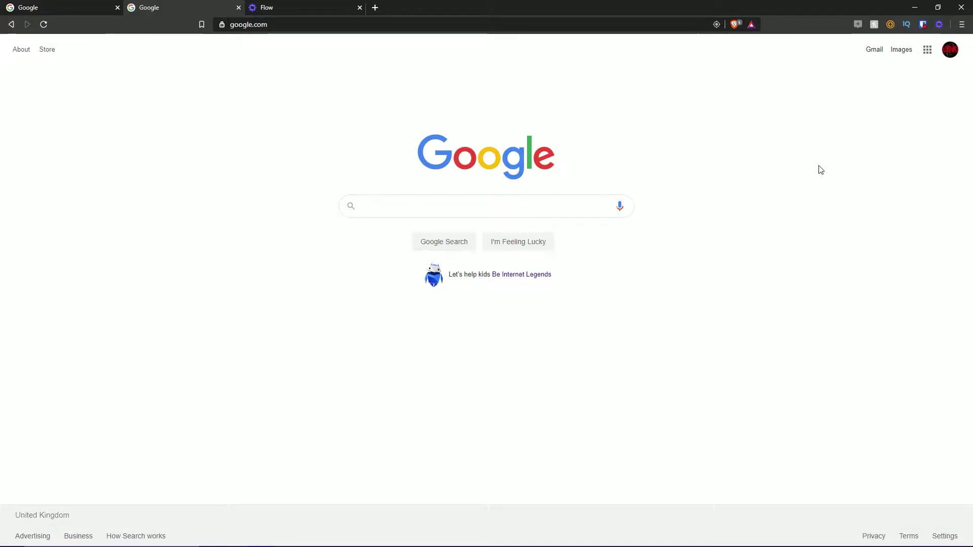
# Reopen Flow's settings page from the toolbar popup's gear icon after a brief return to Google
pyautogui.click(941, 26)
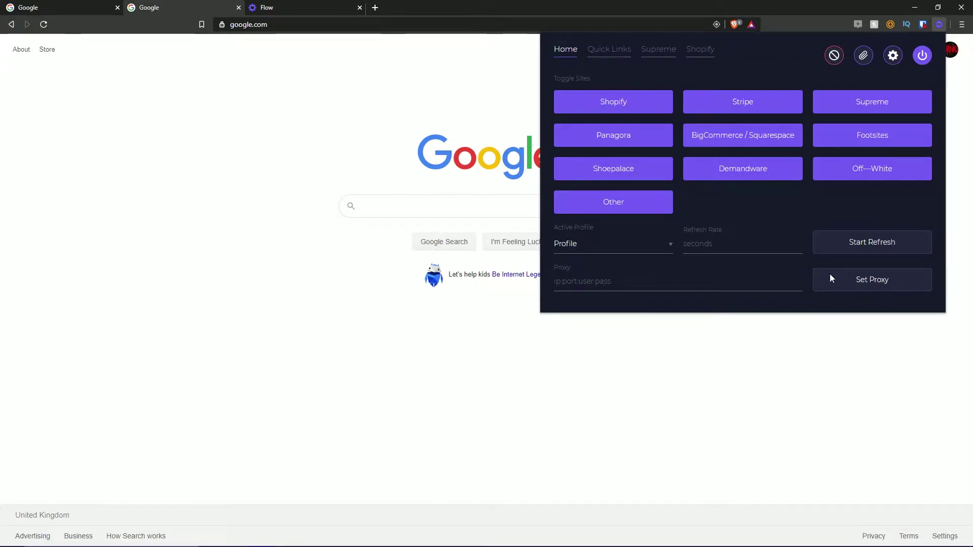
pyautogui.click(305, 7)
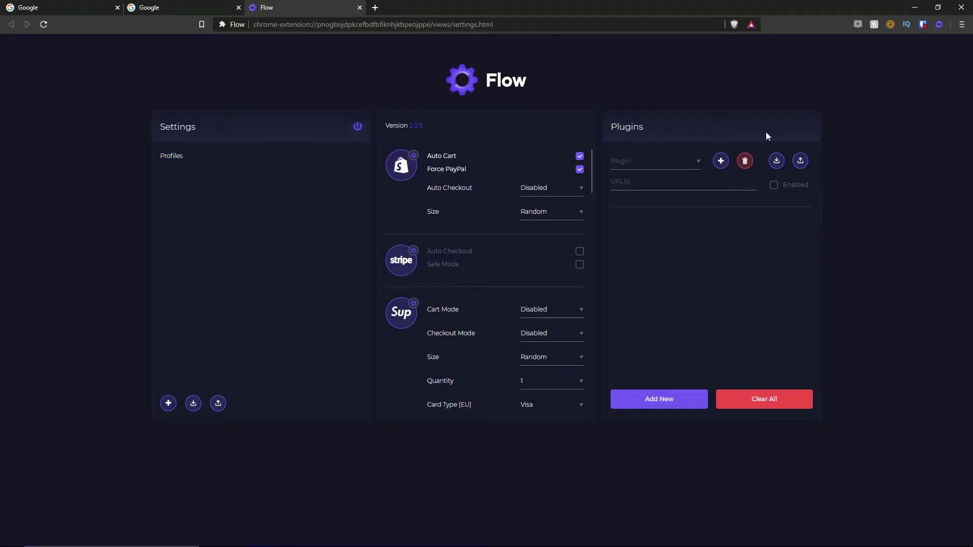
pyautogui.click(182, 7)
pyautogui.click(939, 24)
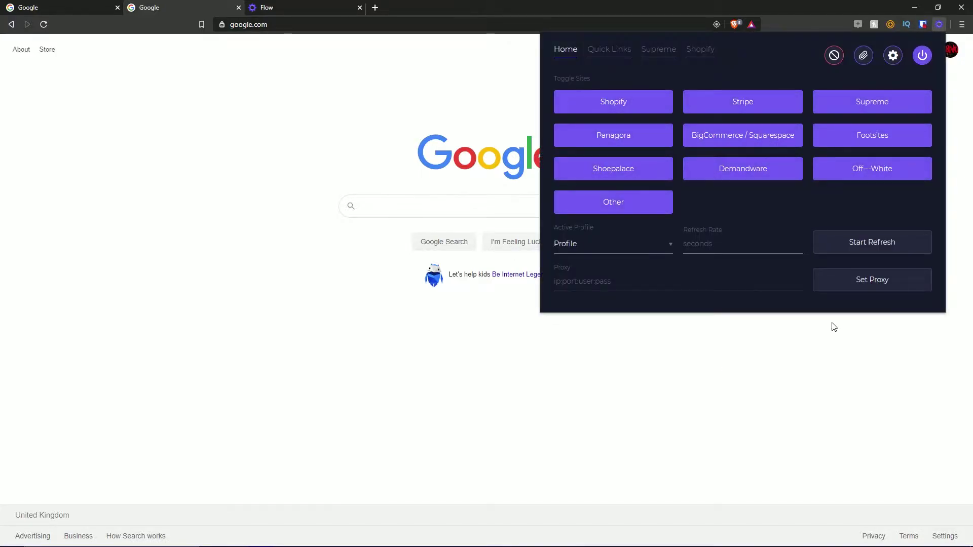
pyautogui.click(283, 8)
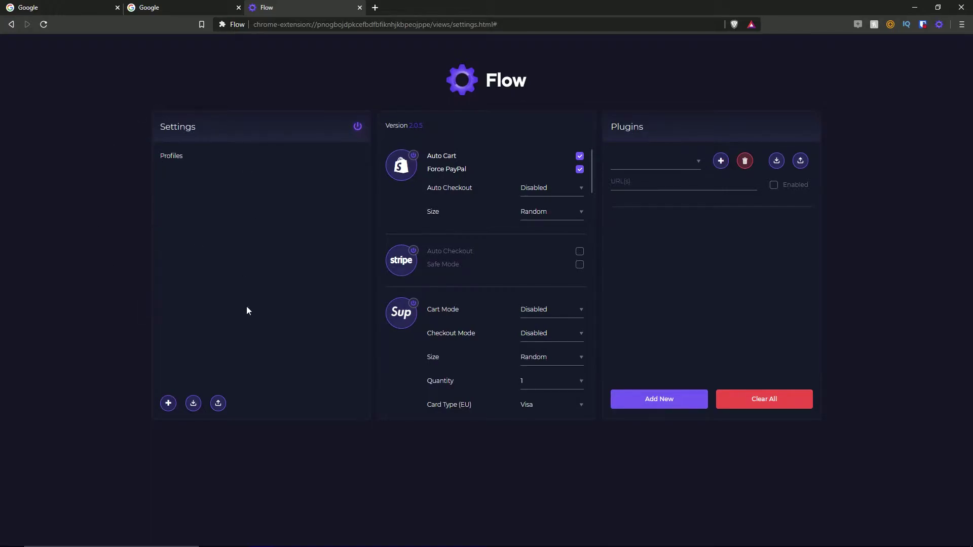
# Cancel the profile JSON import and bring up a blank Create Profile form with the + button
pyautogui.click(193, 403)
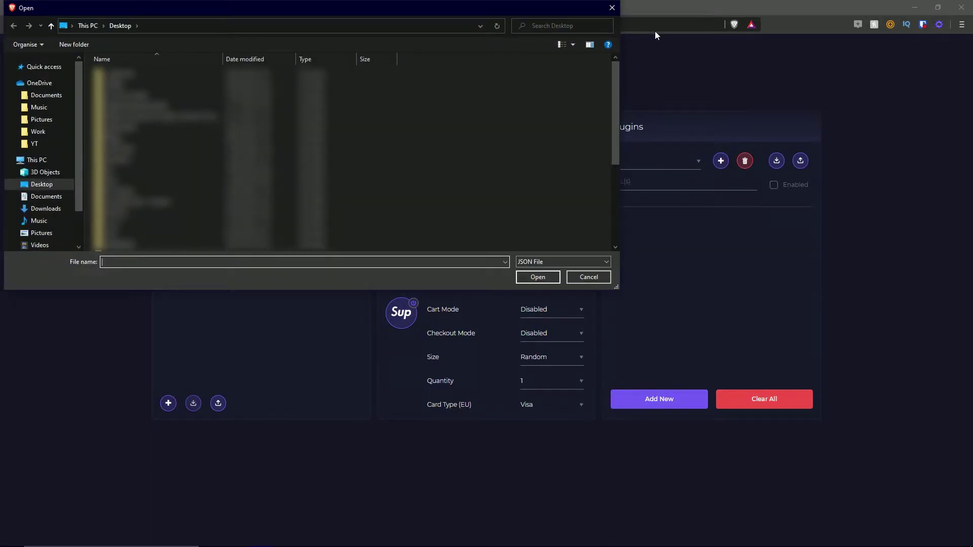
pyautogui.click(612, 7)
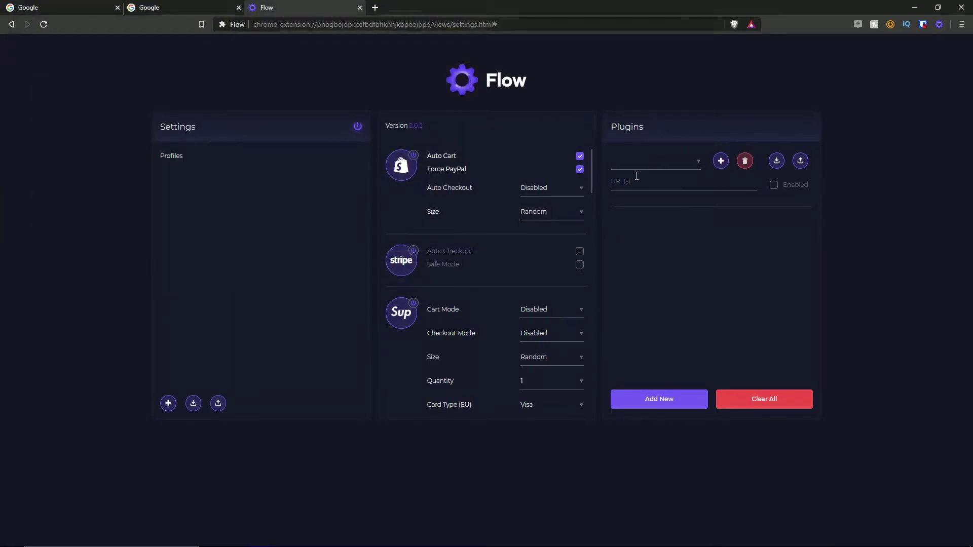
pyautogui.click(169, 403)
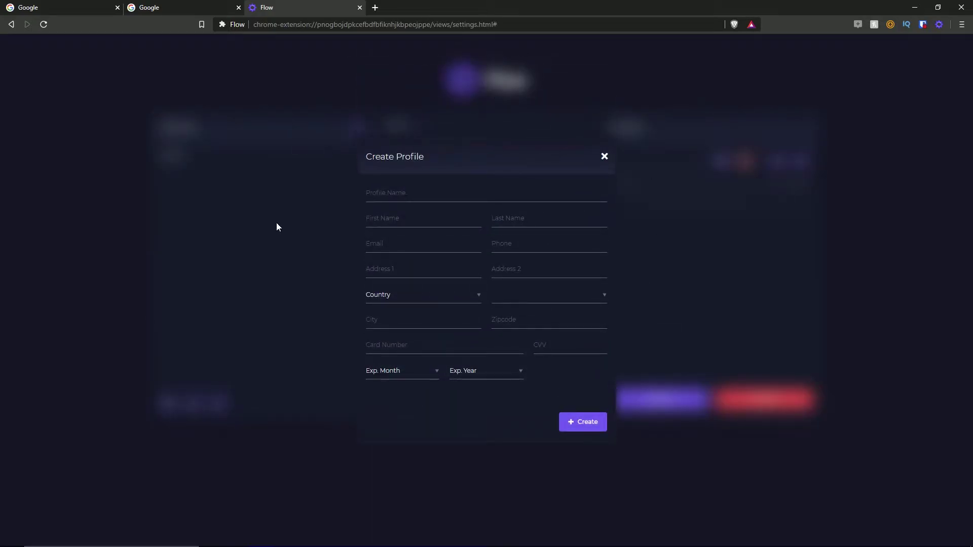
# Create a profile named 'Video Test' with United Kingdom as its country
pyautogui.click(410, 194)
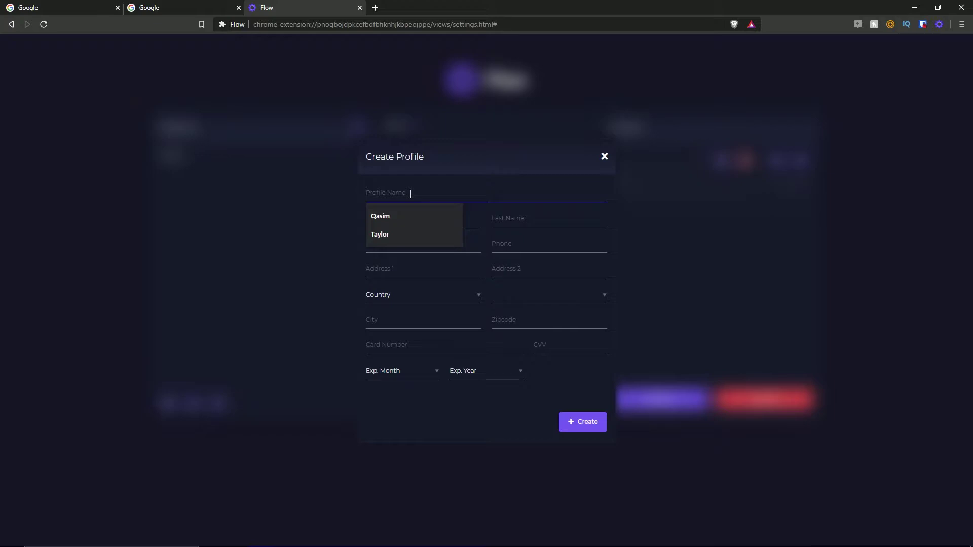
pyautogui.write('Video')
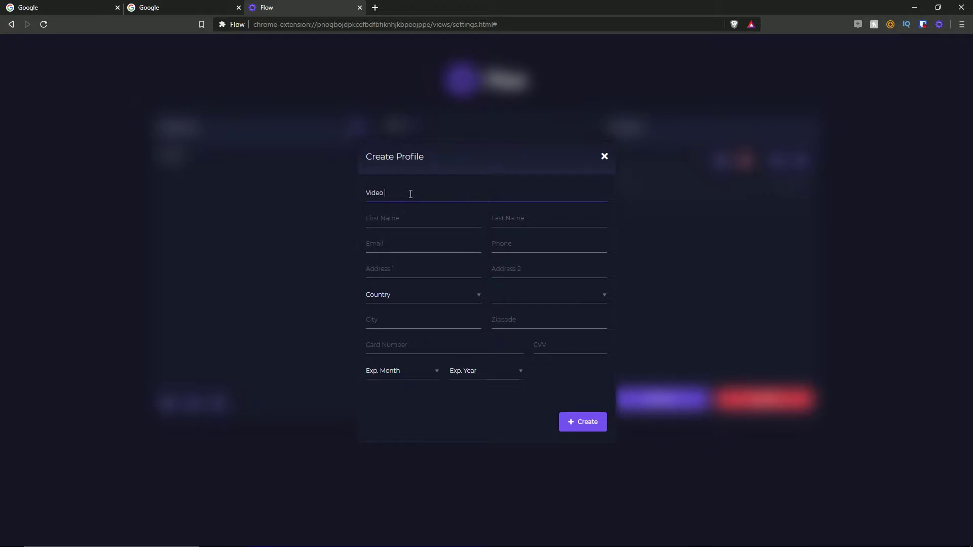
pyautogui.write(' Test')
pyautogui.click(383, 294)
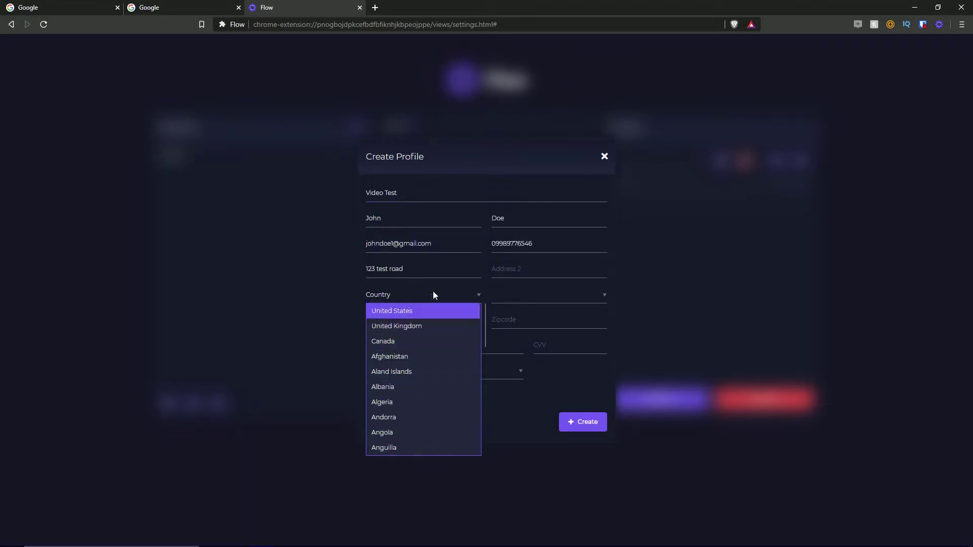
pyautogui.moveTo(485, 328); pyautogui.dragTo(479, 375)
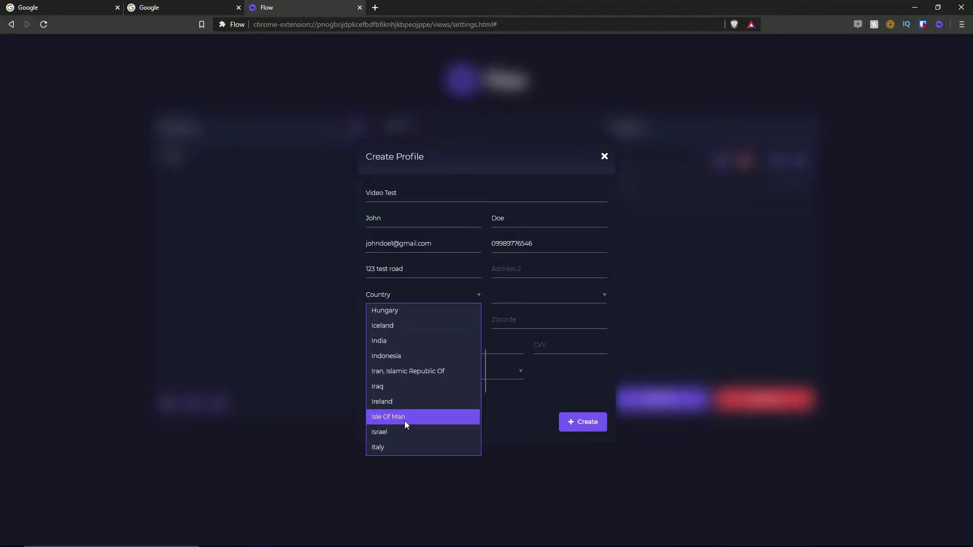
pyautogui.press('u')
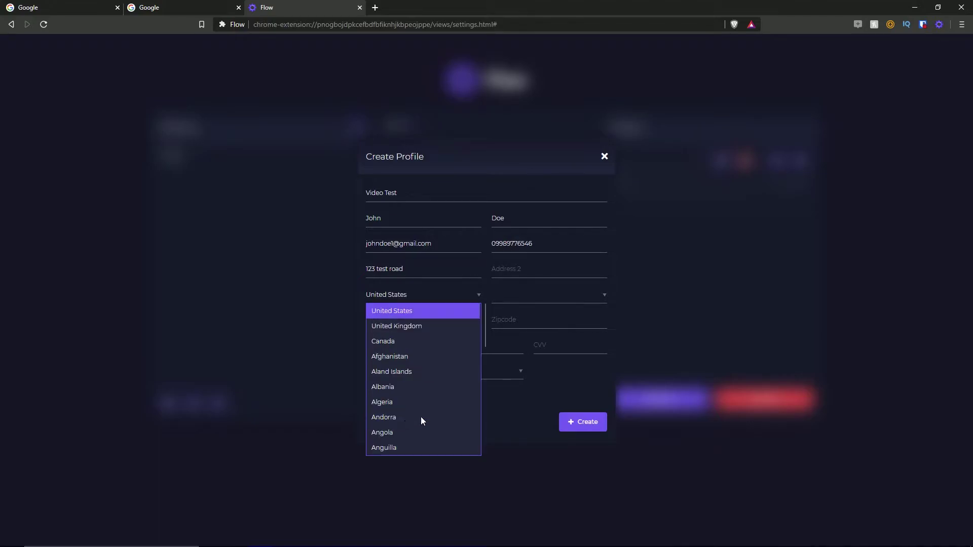
pyautogui.click(393, 327)
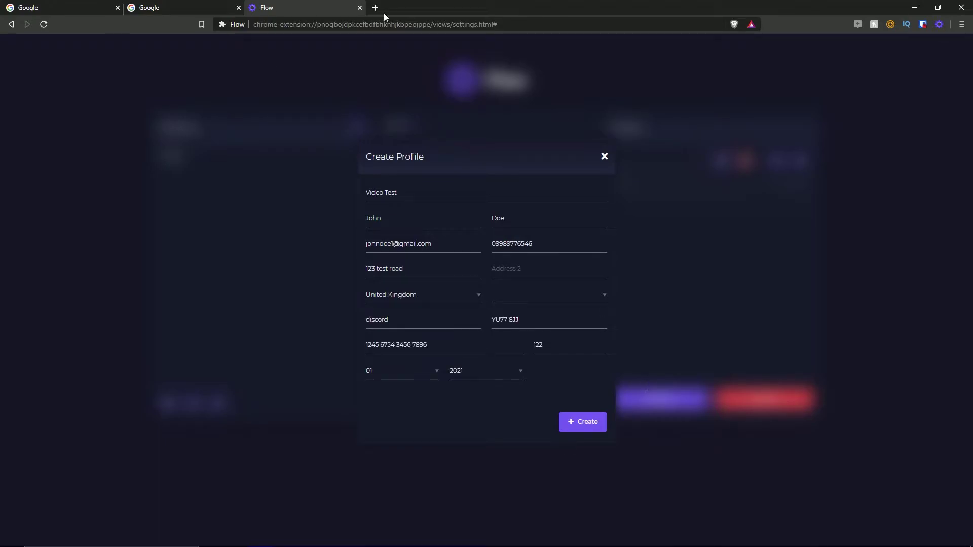
pyautogui.click(579, 431)
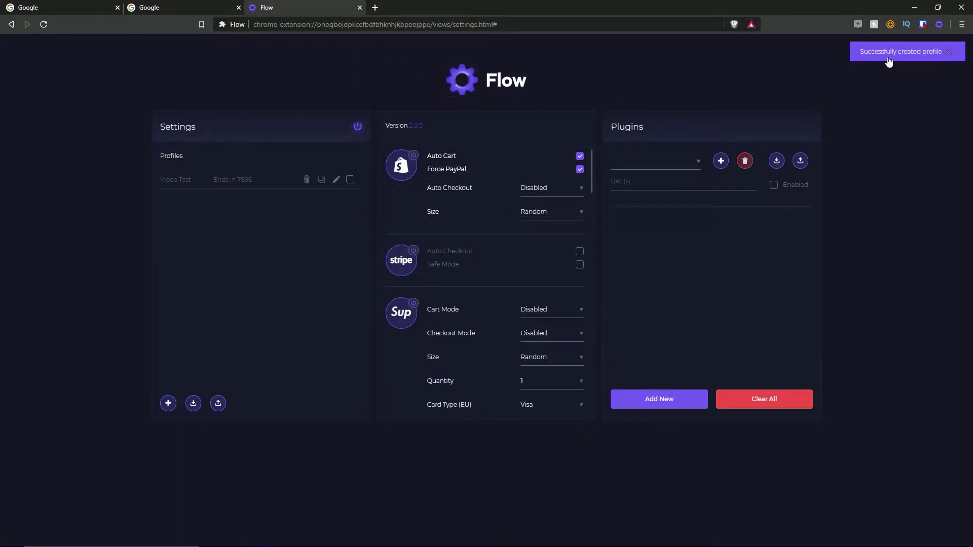
# Dismiss the creation notice, duplicate the Video Test profile, and delete the copy
pyautogui.click(949, 54)
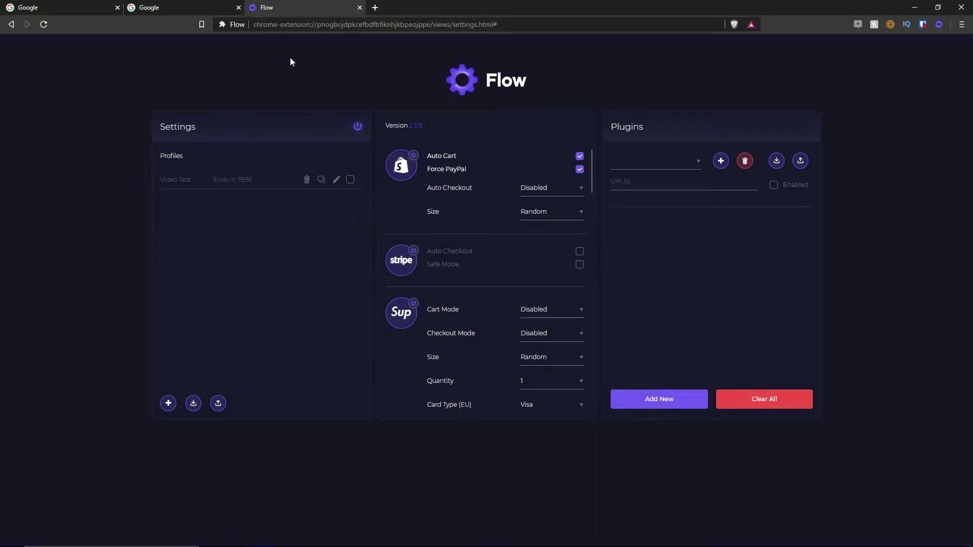
pyautogui.click(322, 180)
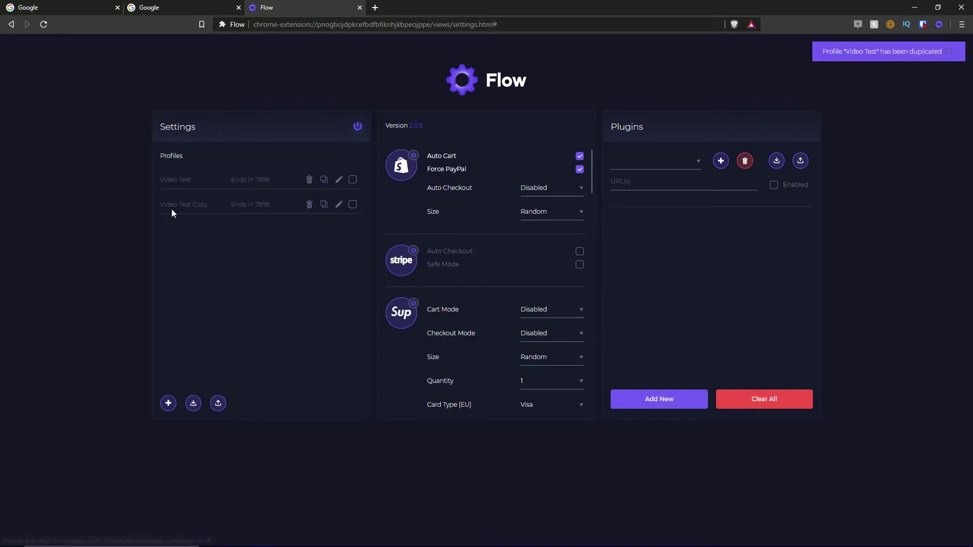
pyautogui.click(309, 204)
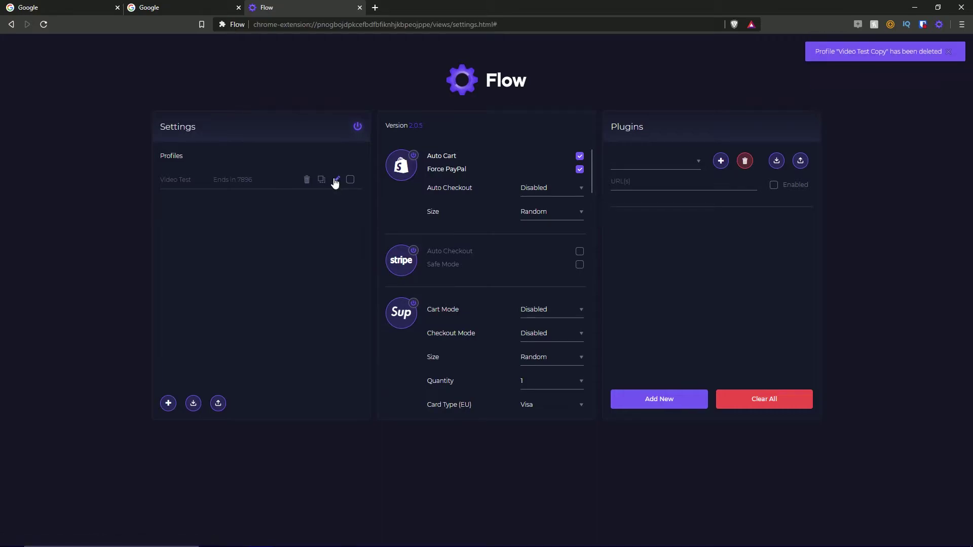
# Change the last group of Video Test's card number to 4567 and save the edit
pyautogui.click(338, 181)
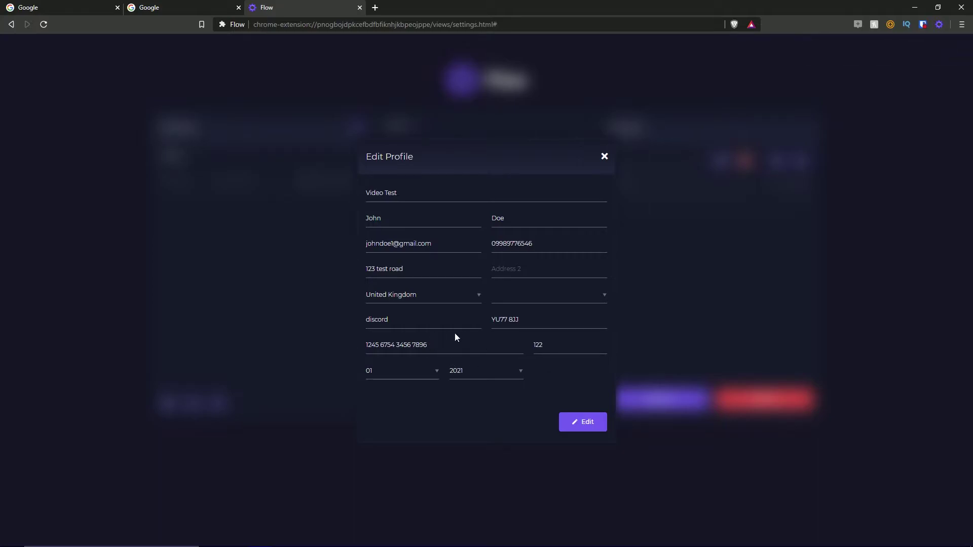
pyautogui.press('BackSpace')
pyautogui.press('BackSpace')
pyautogui.press('BackSpace')
pyautogui.press('BackSpace')
pyautogui.press('BackSpace')
pyautogui.write('4567')
pyautogui.click(582, 427)
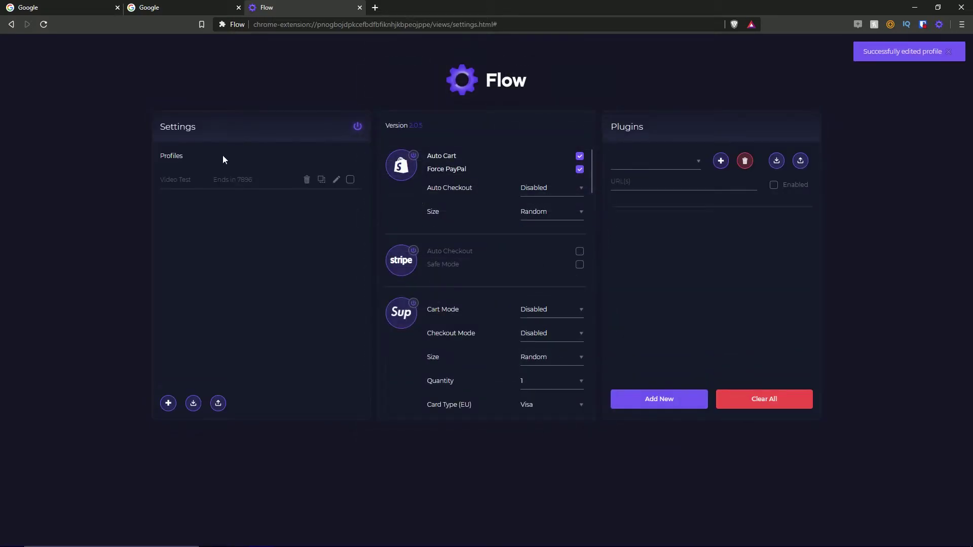
# Close the reopened editor unchanged and tick Video Test as the active profile
pyautogui.click(337, 180)
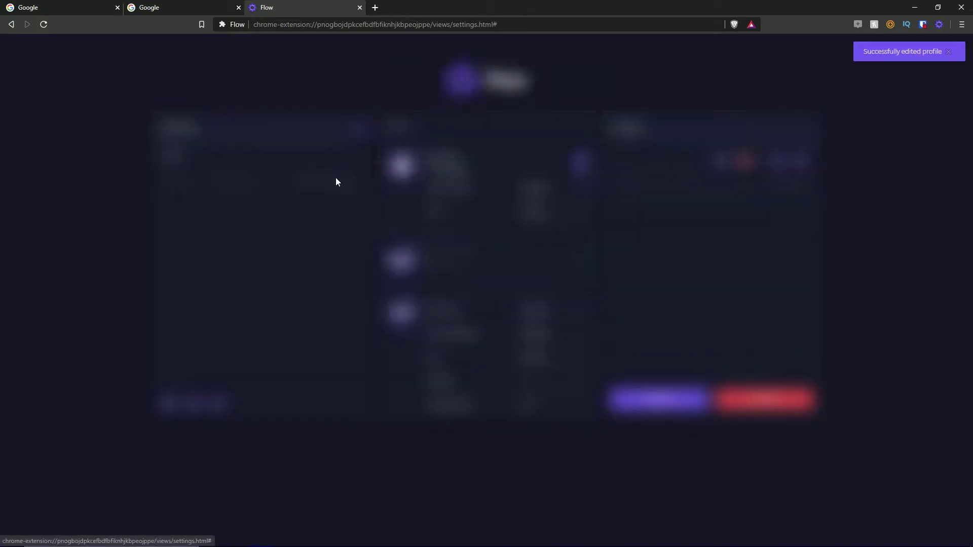
pyautogui.doubleClick(415, 344)
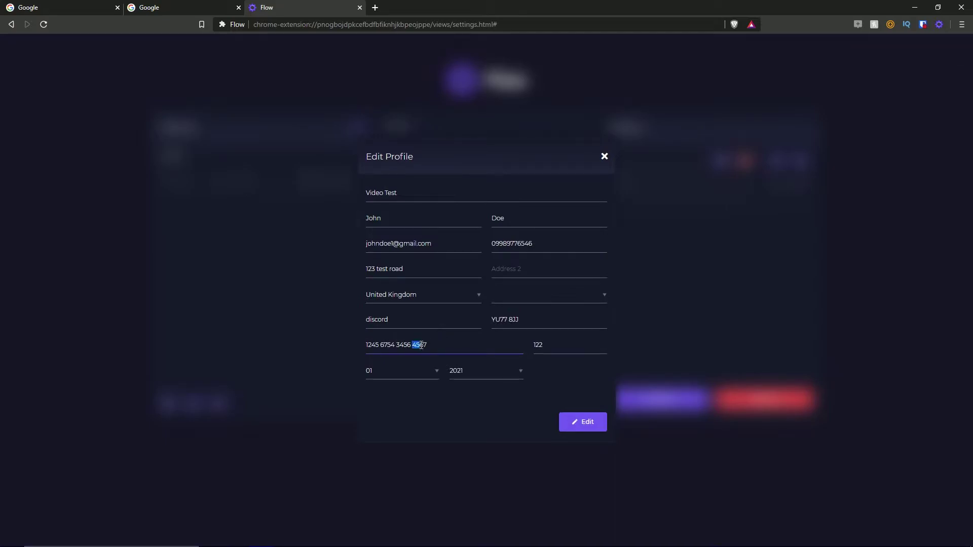
pyautogui.click(604, 156)
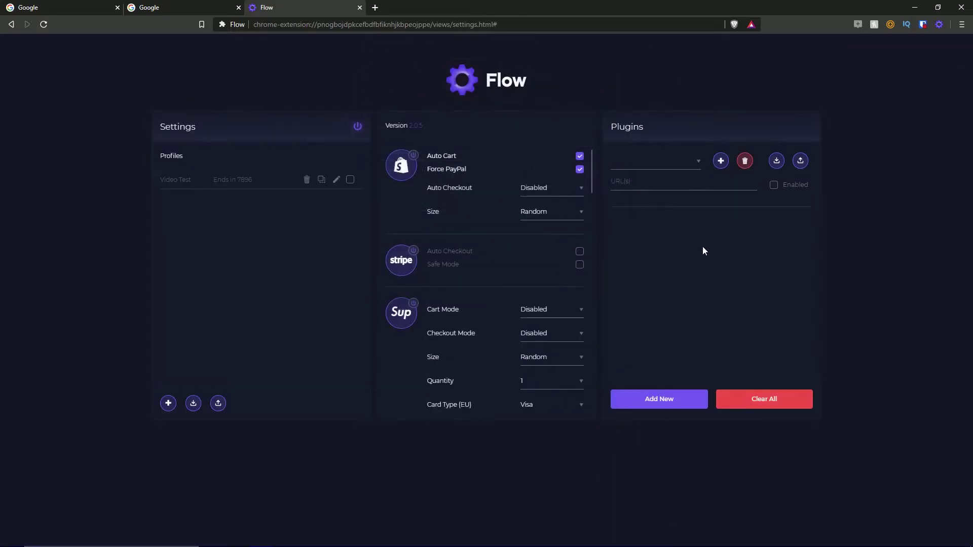
pyautogui.click(351, 180)
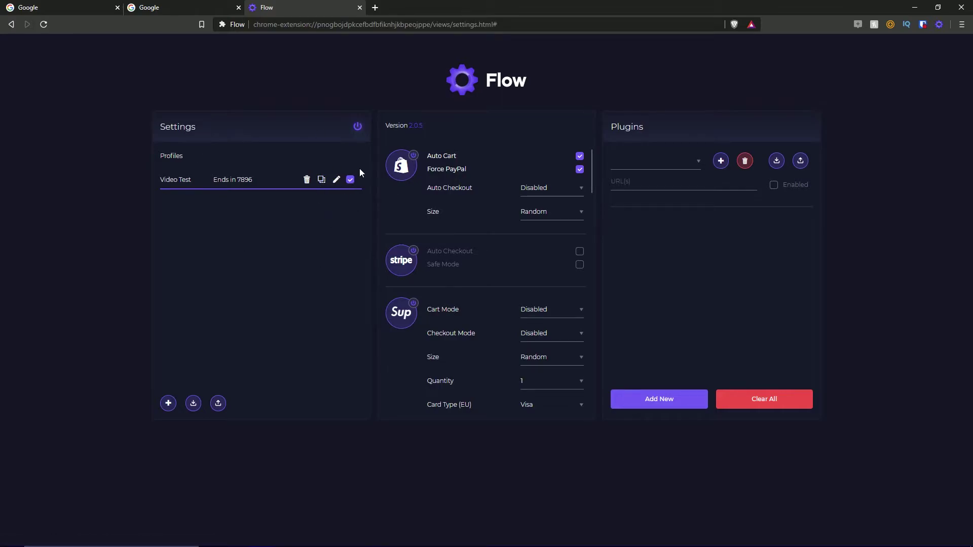
# Create a Video Test plugin, correcting the misspelled name 'Vidoe' to 'Video'
pyautogui.click(350, 180)
pyautogui.click(350, 180)
pyautogui.click(721, 161)
pyautogui.moveTo(490, 278); pyautogui.dragTo(439, 271)
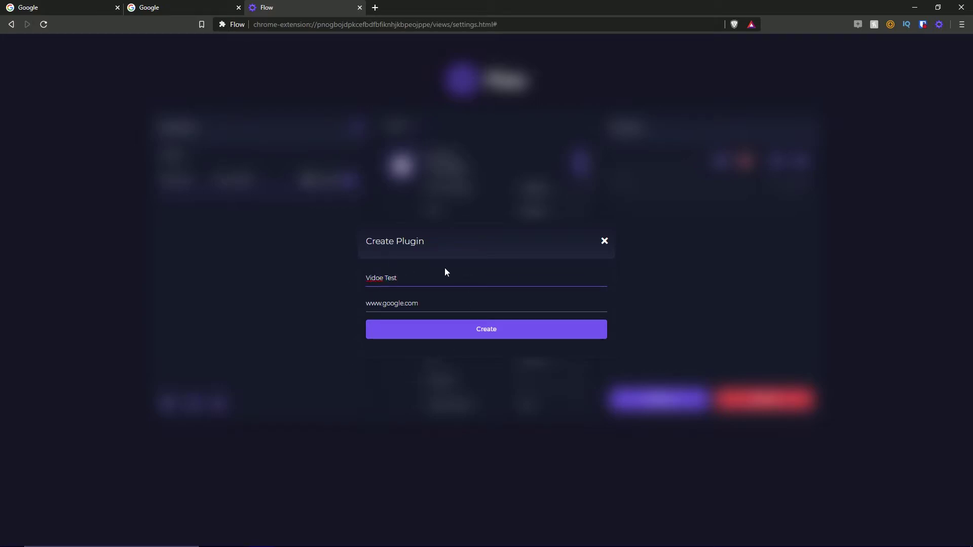
pyautogui.click(383, 278)
pyautogui.press('BackSpace')
pyautogui.press('BackSpace')
pyautogui.write('eo')
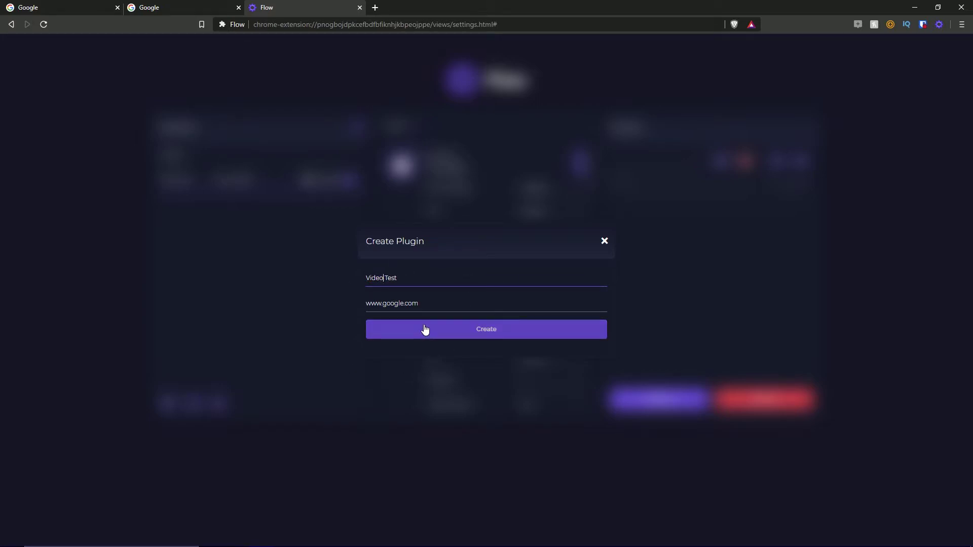
pyautogui.moveTo(420, 303); pyautogui.dragTo(376, 304)
pyautogui.click(488, 336)
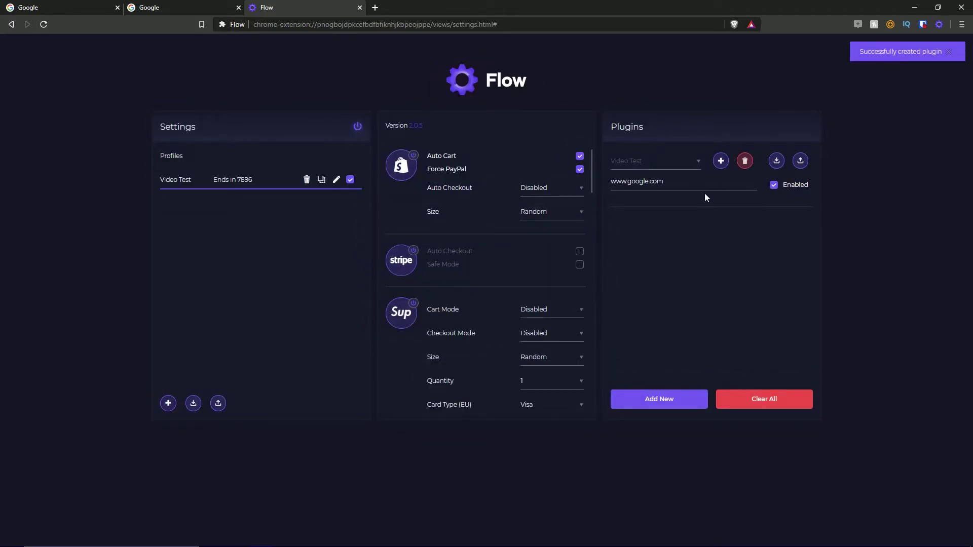
# Select the Video Test plugin, inspect its URL, and disable it
pyautogui.click(659, 159)
pyautogui.click(631, 193)
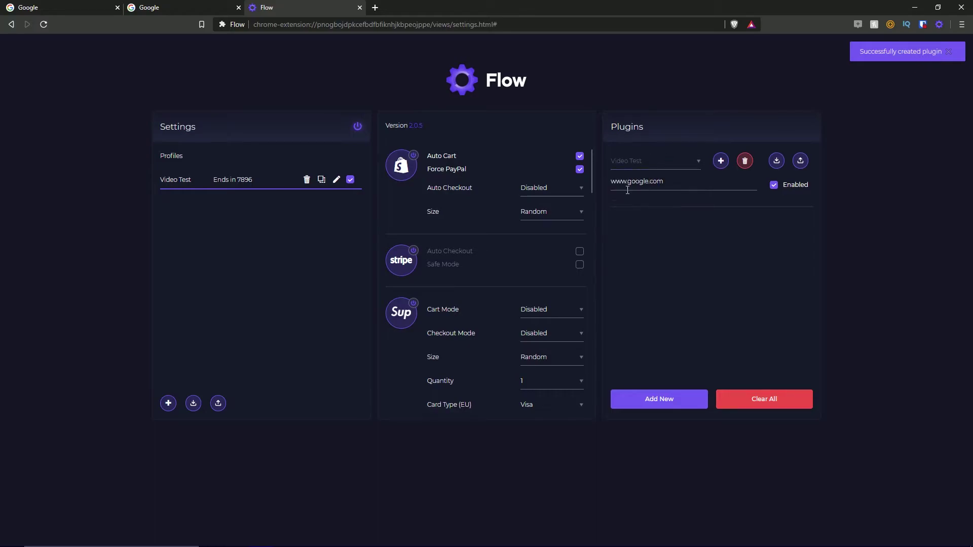
pyautogui.moveTo(685, 186); pyautogui.dragTo(599, 182)
pyautogui.click(678, 184)
pyautogui.moveTo(678, 183); pyautogui.dragTo(596, 181)
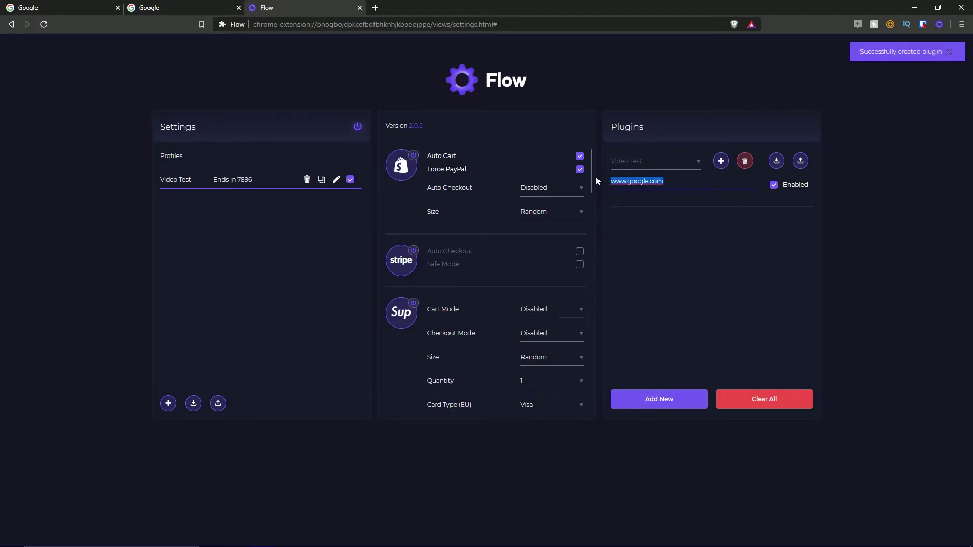
pyautogui.click(656, 187)
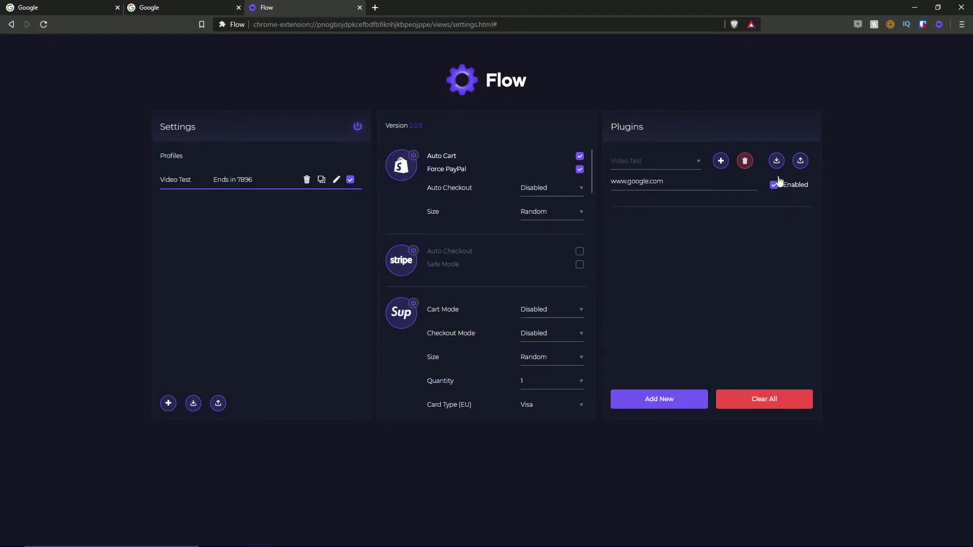
pyautogui.moveTo(689, 185); pyautogui.dragTo(598, 182)
pyautogui.click(794, 191)
# Reselect the Video Test plugin and delete it with the red trash button
pyautogui.tripleClick(679, 180)
pyautogui.moveTo(680, 180); pyautogui.dragTo(699, 179)
pyautogui.click(654, 160)
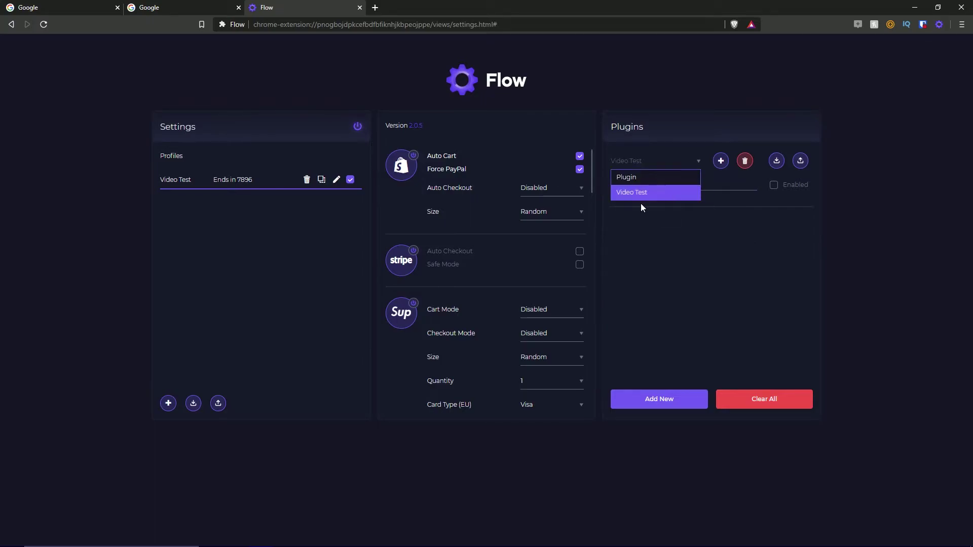
pyautogui.click(673, 192)
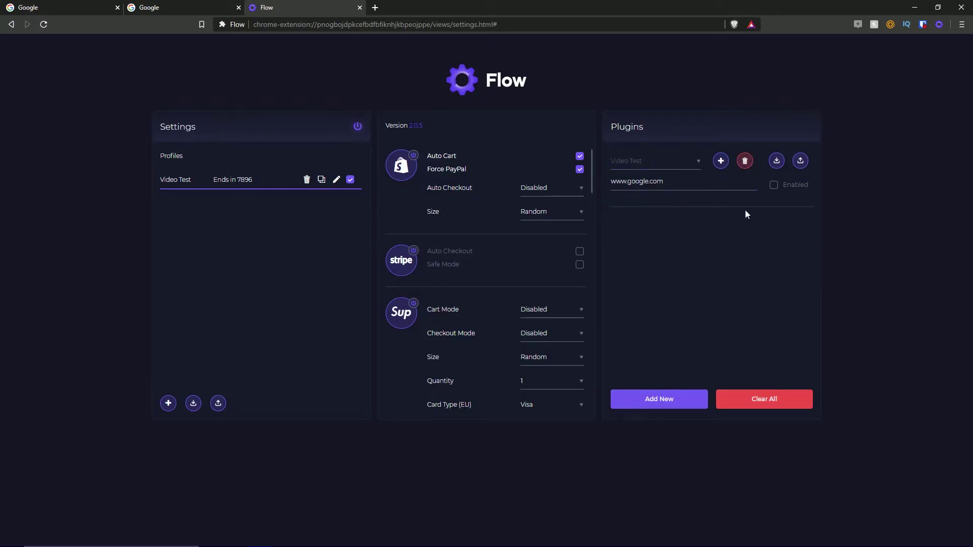
pyautogui.click(746, 167)
pyautogui.click(653, 404)
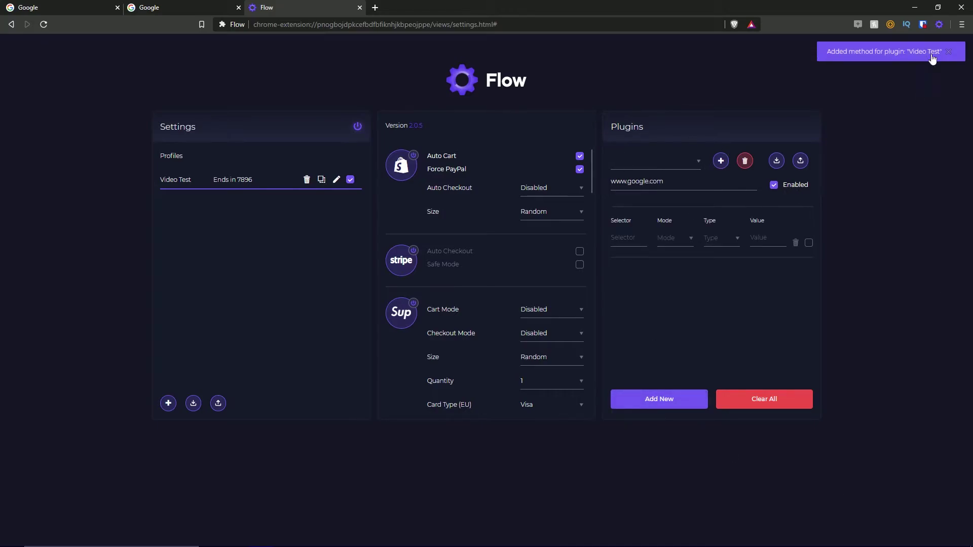
pyautogui.click(632, 236)
pyautogui.click(667, 238)
pyautogui.click(715, 238)
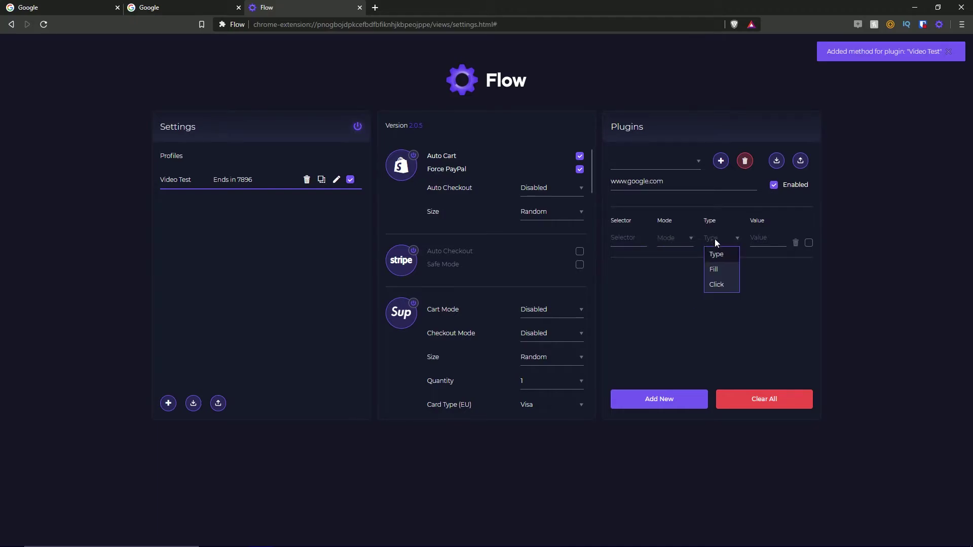
pyautogui.click(625, 239)
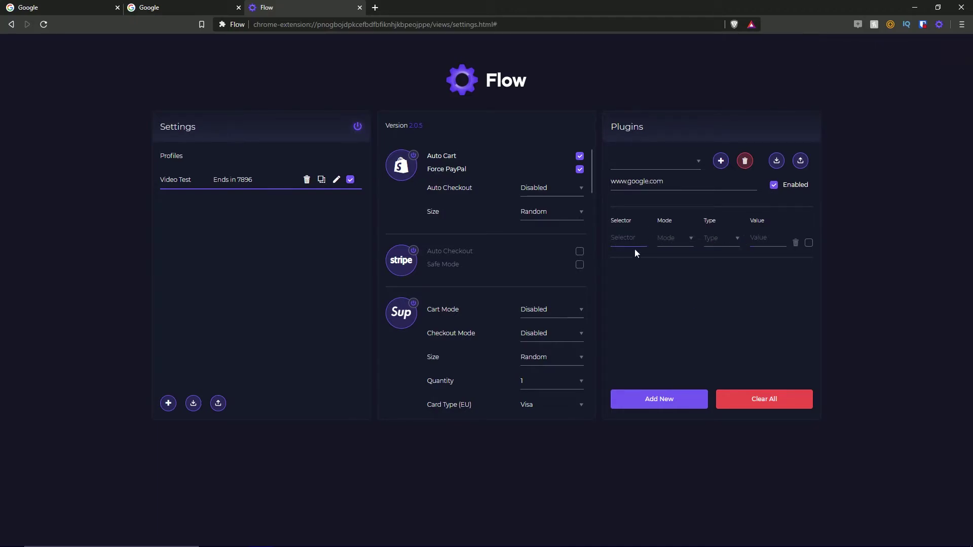
pyautogui.click(674, 237)
pyautogui.click(725, 238)
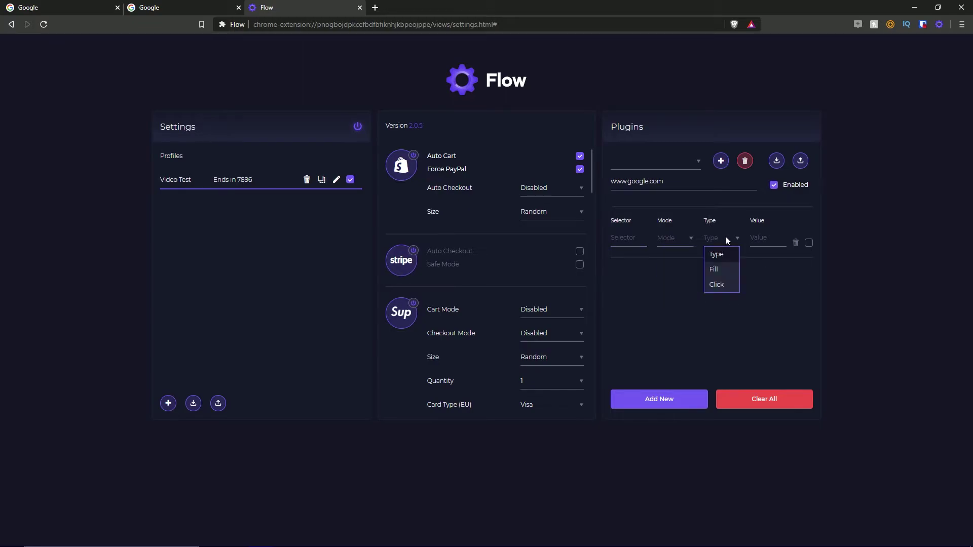
pyautogui.click(725, 289)
pyautogui.click(762, 237)
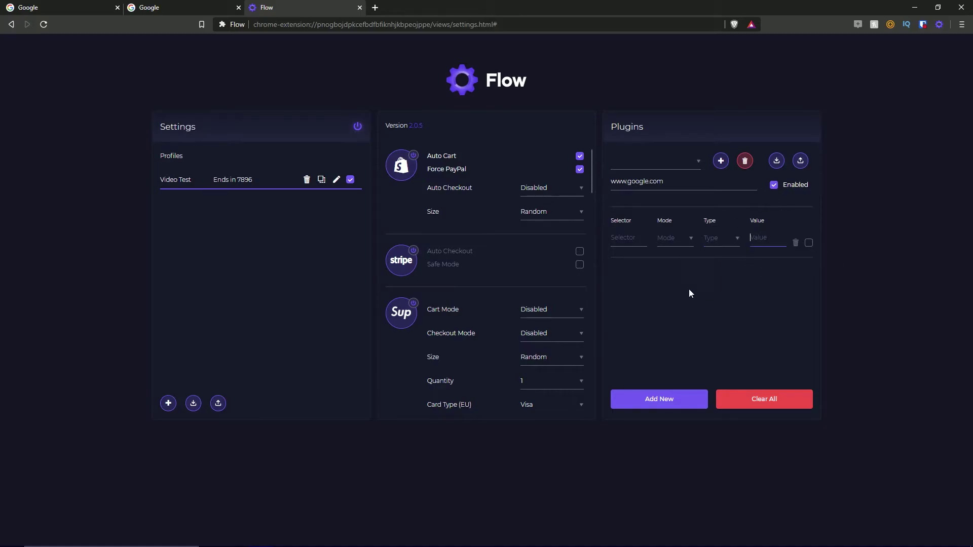
pyautogui.click(809, 243)
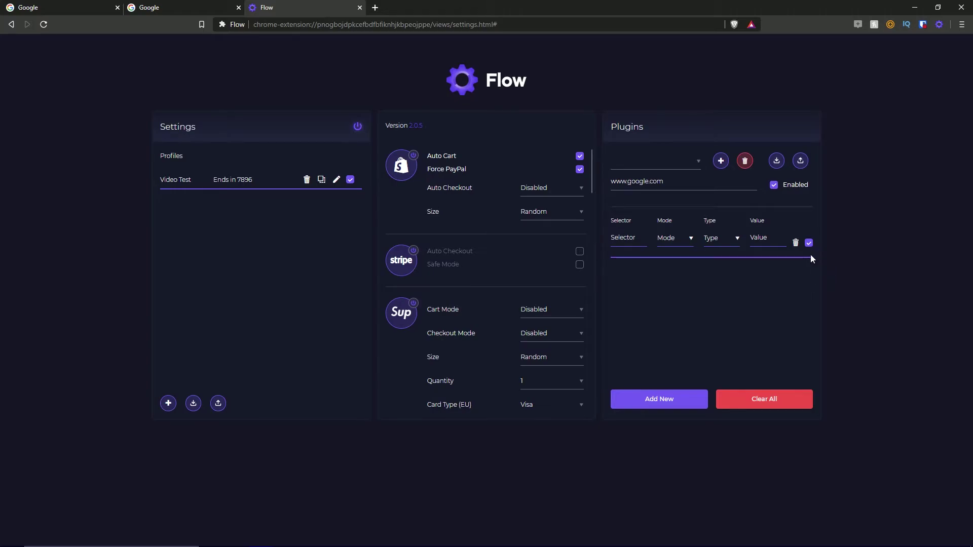
pyautogui.click(765, 400)
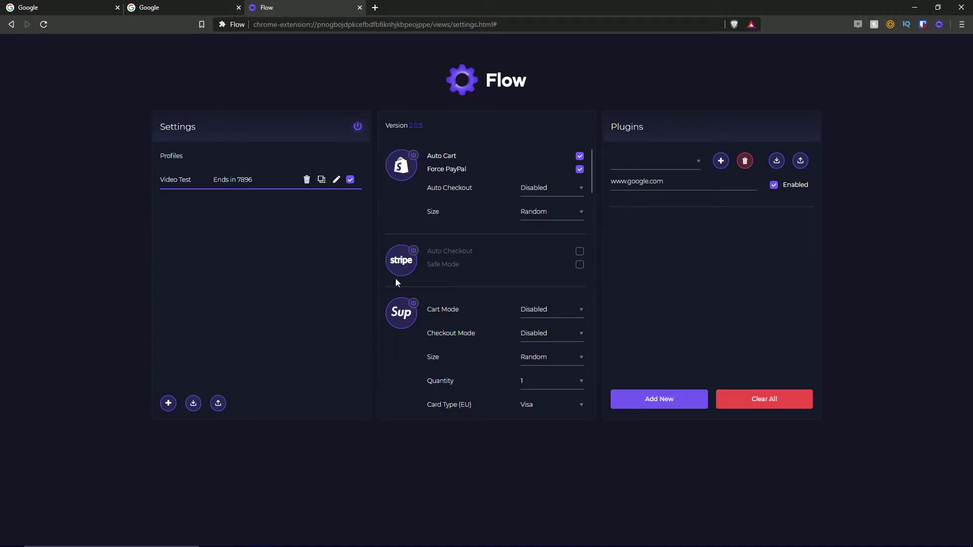
pyautogui.click(413, 156)
pyautogui.click(415, 155)
pyautogui.click(534, 188)
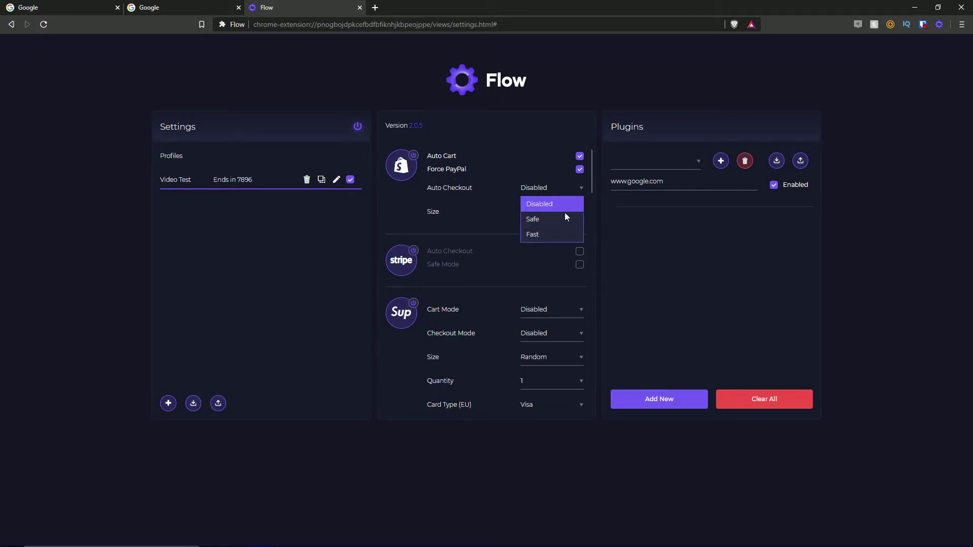
pyautogui.click(468, 214)
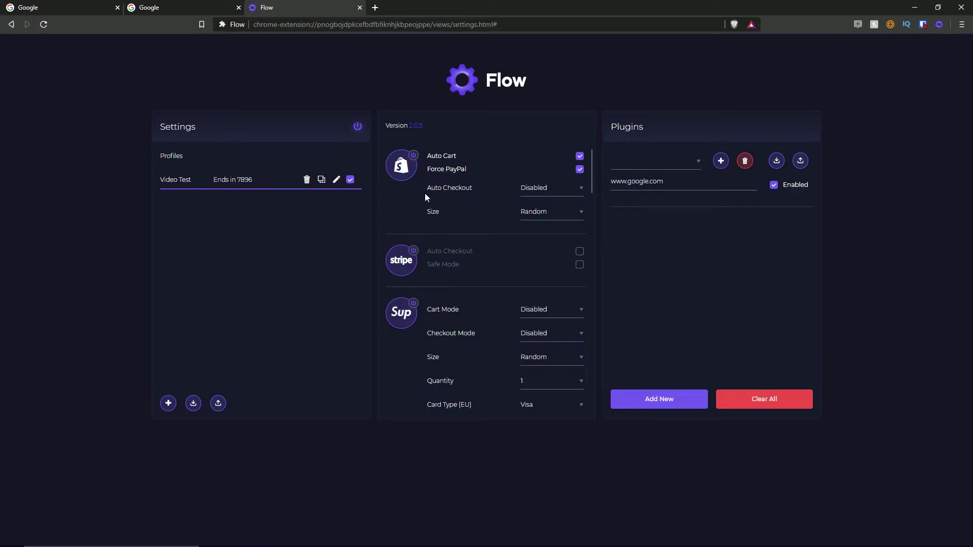
pyautogui.click(541, 213)
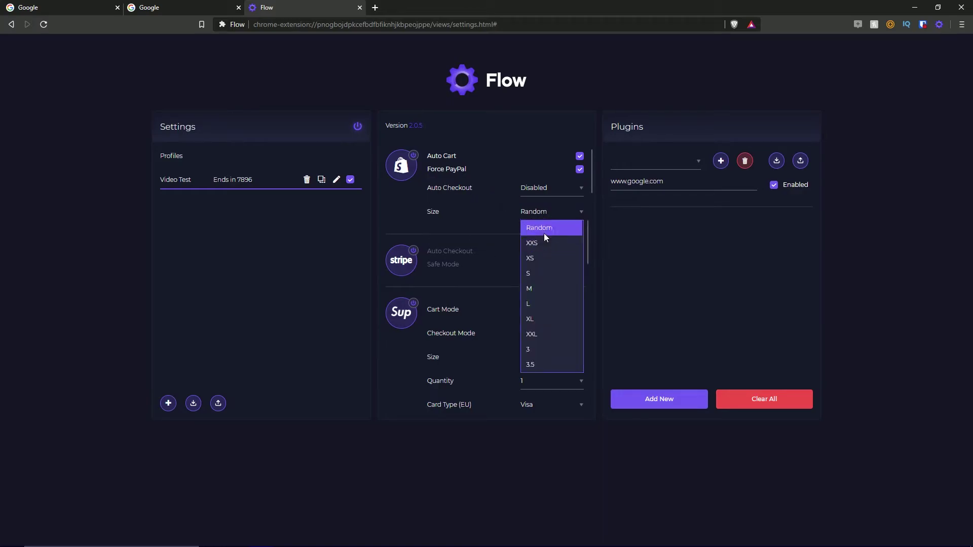
pyautogui.scroll(-5, 543, 233)
pyautogui.scroll(5, 539, 343)
pyautogui.click(460, 209)
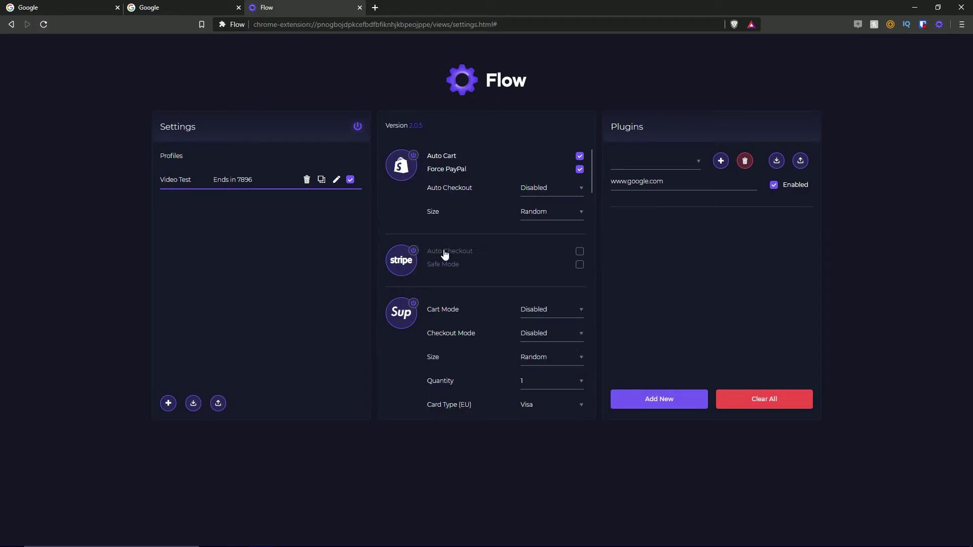
pyautogui.scroll(-2, 456, 241)
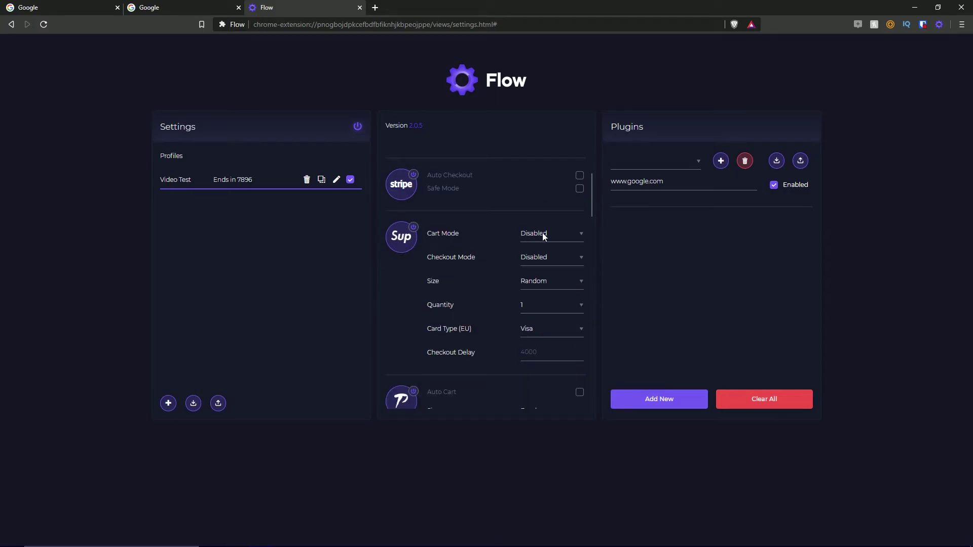
pyautogui.click(560, 233)
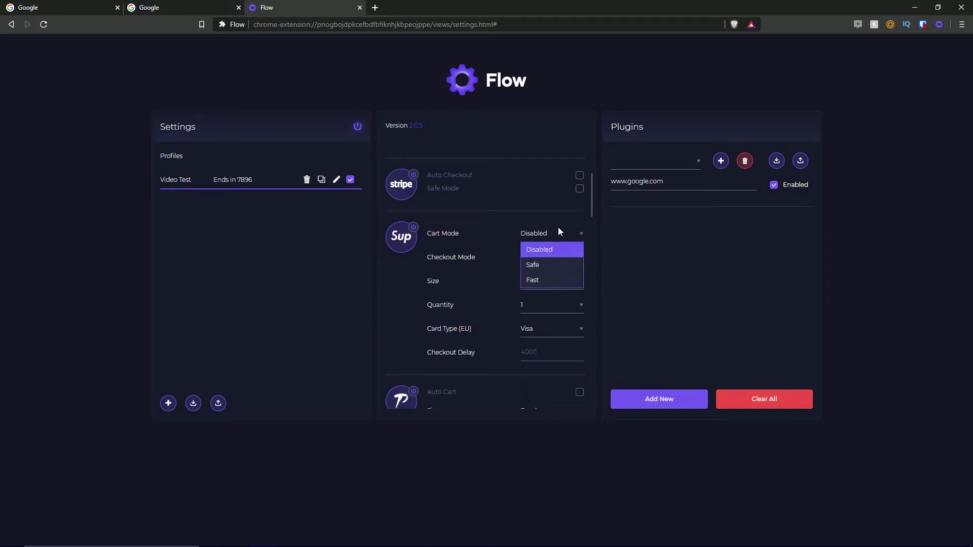
pyautogui.click(472, 260)
pyautogui.click(543, 257)
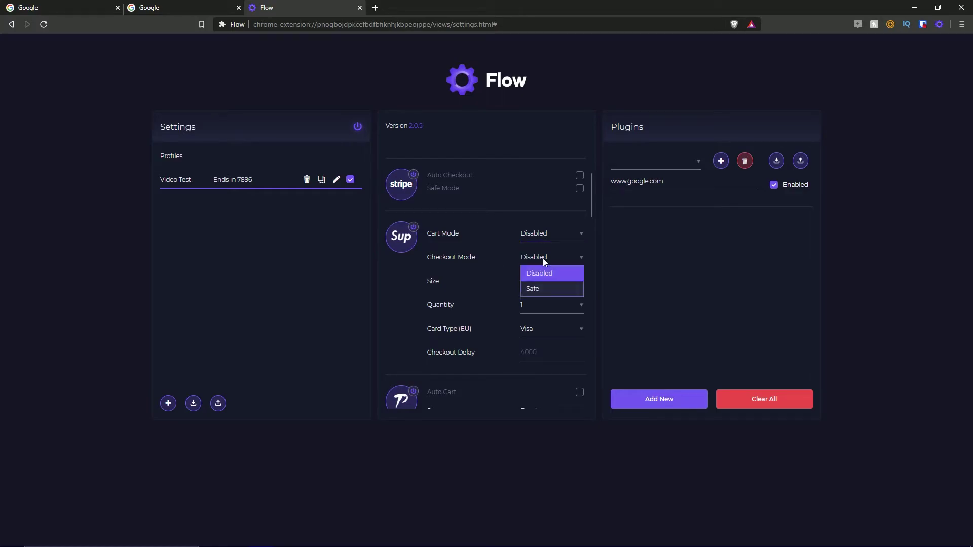
pyautogui.click(477, 278)
pyautogui.click(558, 282)
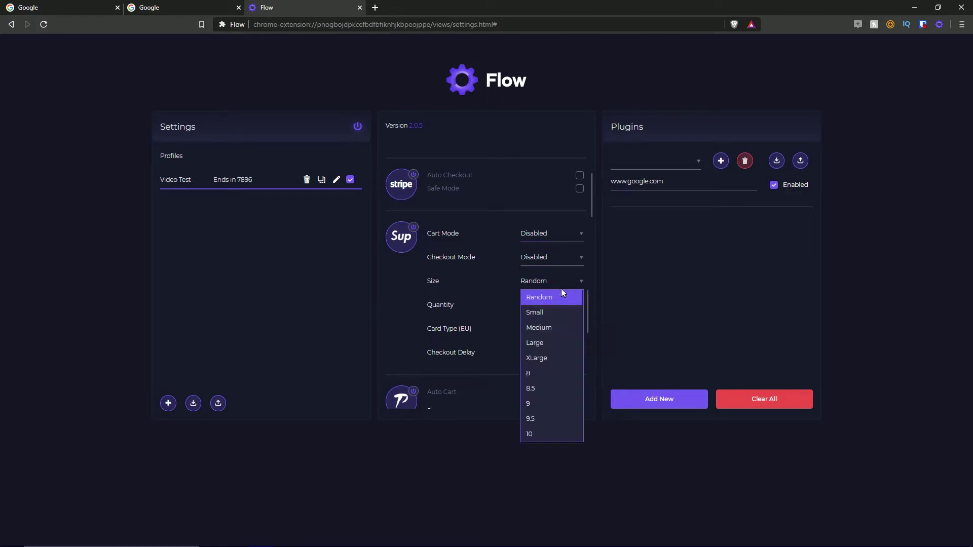
pyautogui.scroll(-2, 543, 344)
pyautogui.scroll(2, 545, 343)
pyautogui.scroll(-2, 558, 338)
pyautogui.click(468, 308)
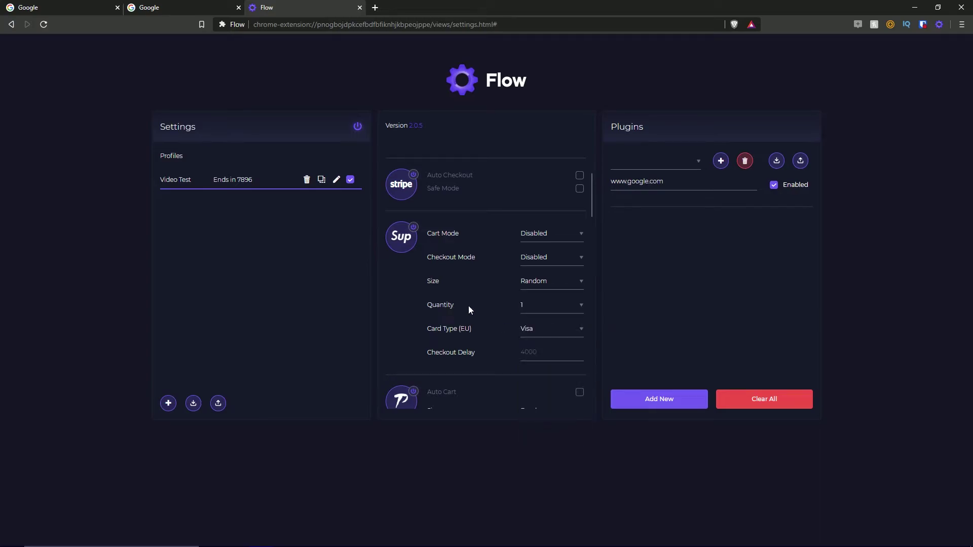
pyautogui.click(549, 306)
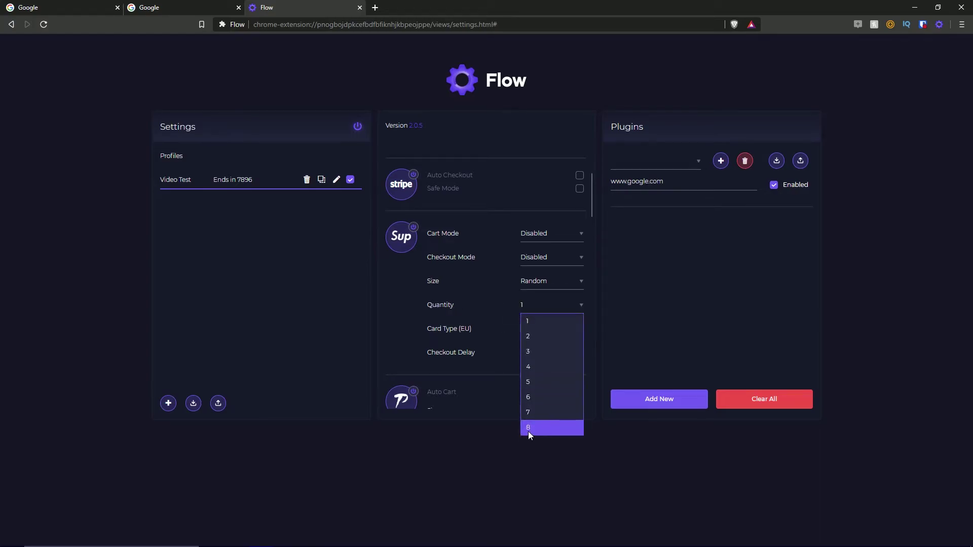
pyautogui.click(460, 305)
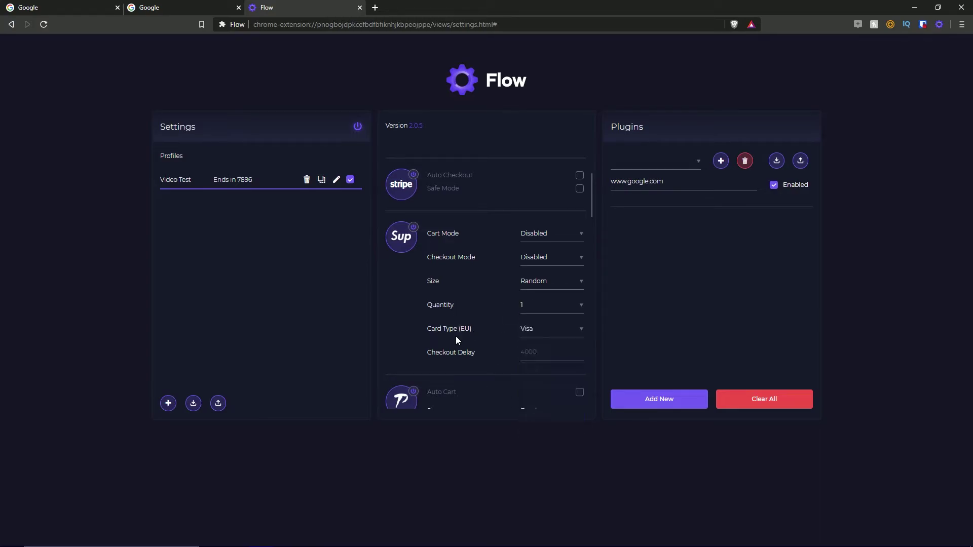
pyautogui.click(538, 328)
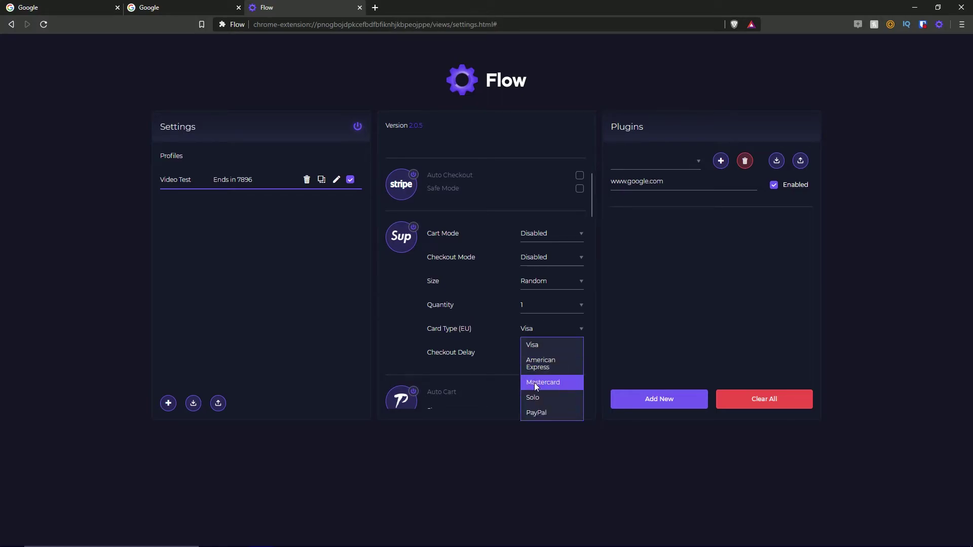
pyautogui.click(472, 352)
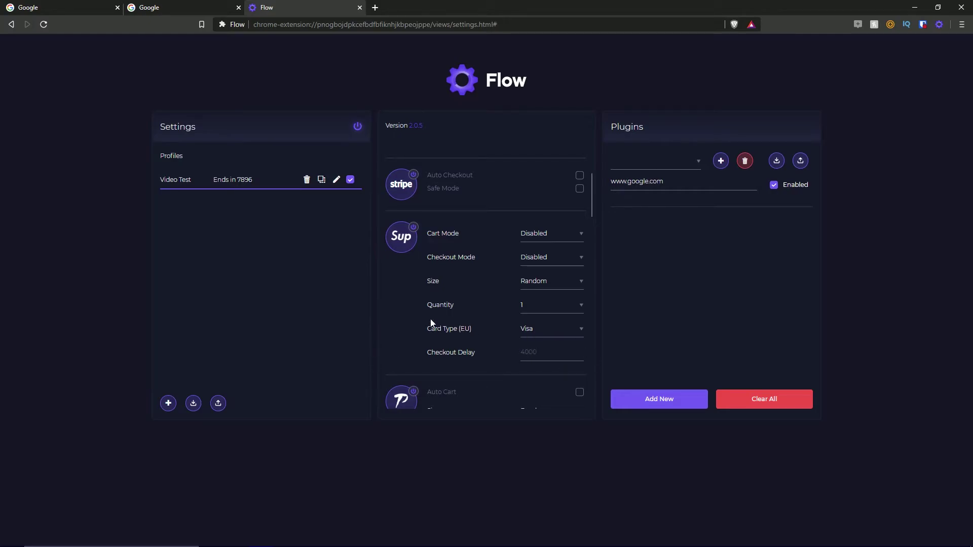
pyautogui.scroll(-3, 418, 264)
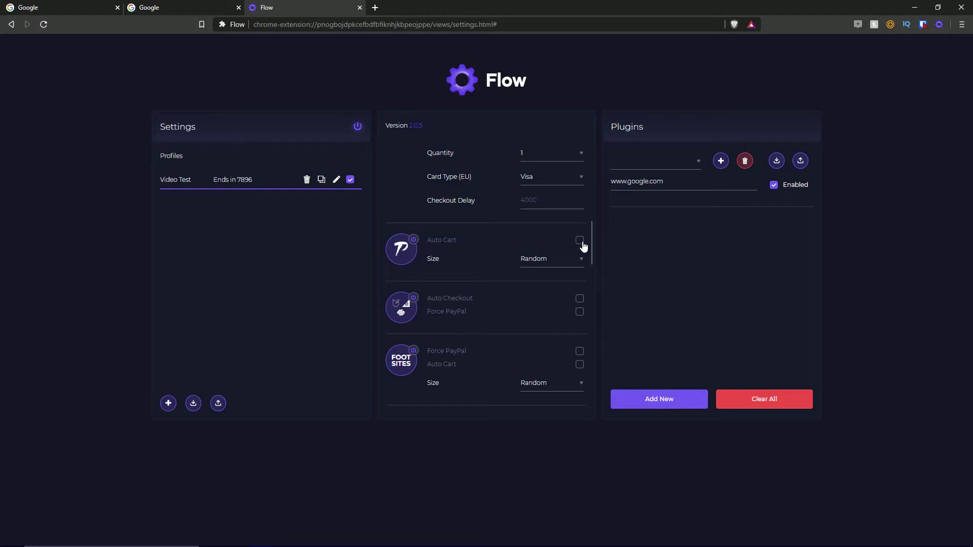
pyautogui.click(533, 260)
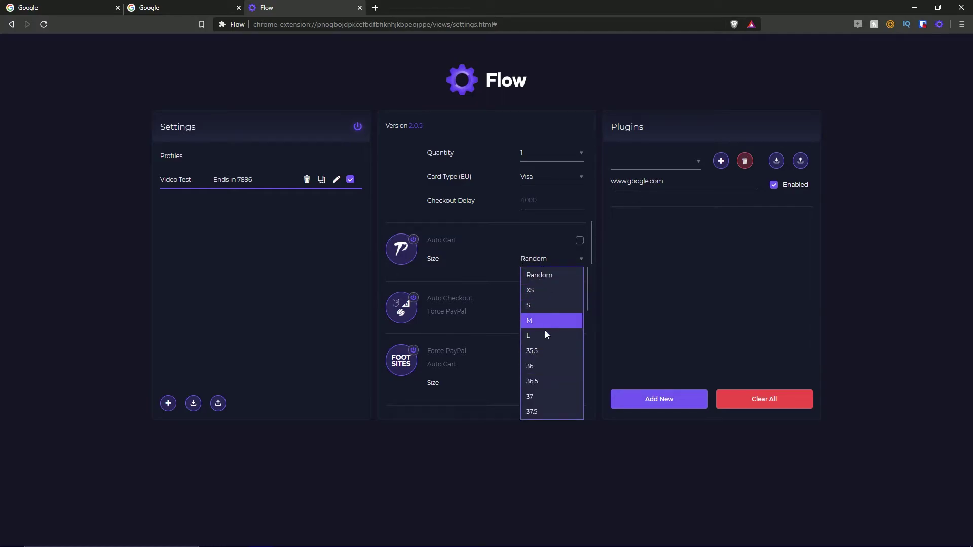
pyautogui.click(470, 304)
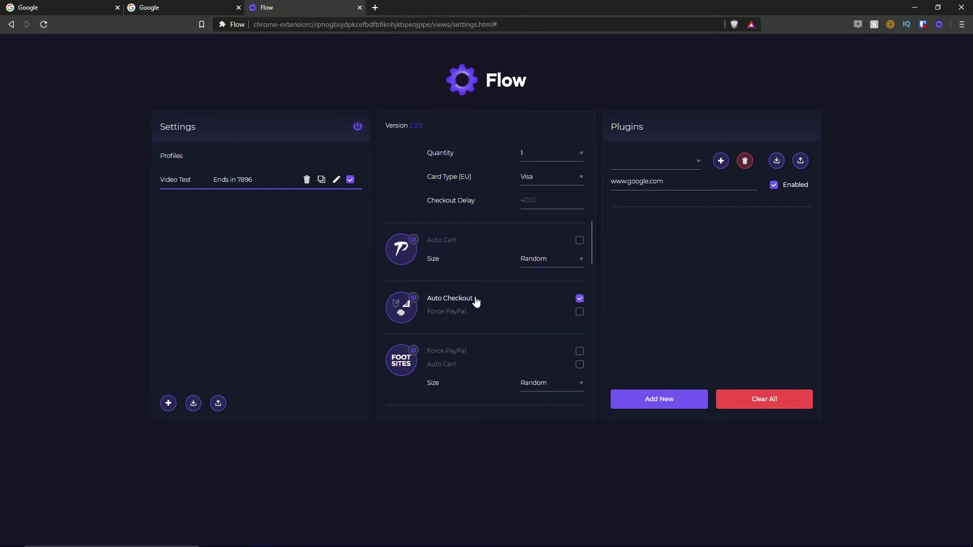
pyautogui.click(475, 303)
pyautogui.scroll(-2, 499, 305)
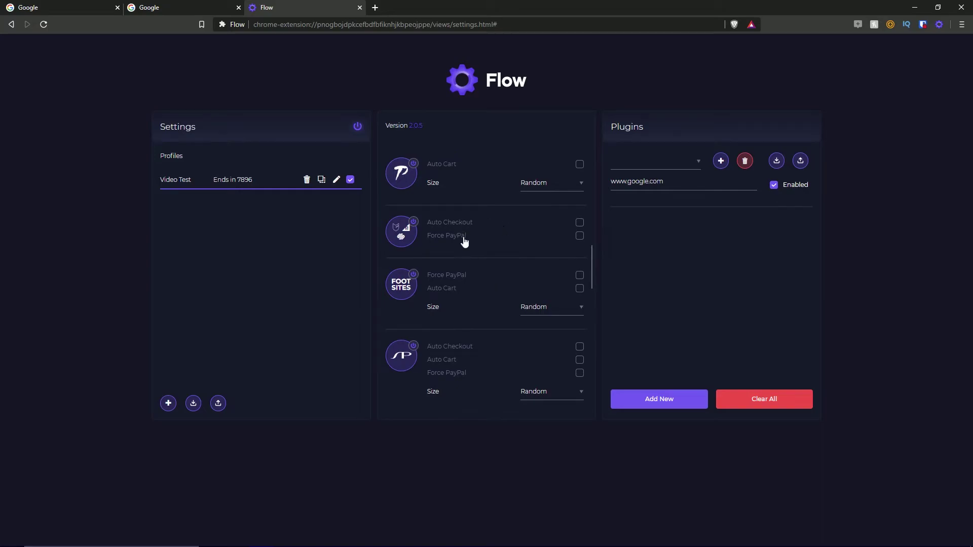
pyautogui.scroll(5, 512, 243)
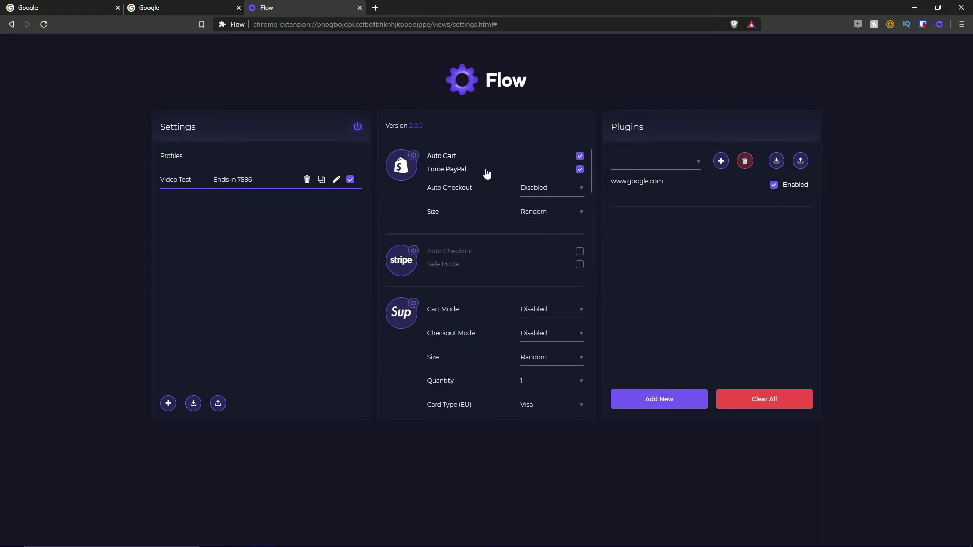
pyautogui.scroll(-5, 481, 177)
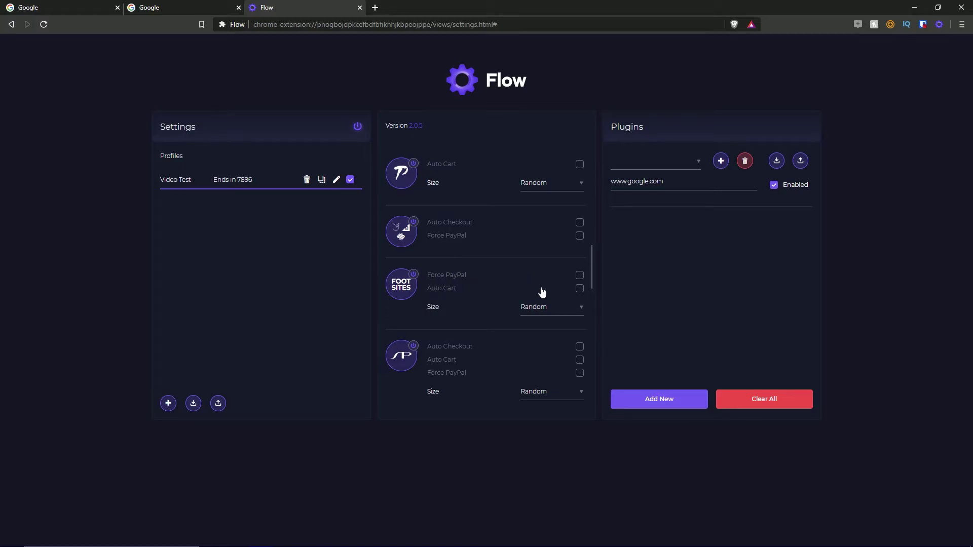
pyautogui.click(549, 310)
pyautogui.click(549, 310)
pyautogui.scroll(-2, 519, 304)
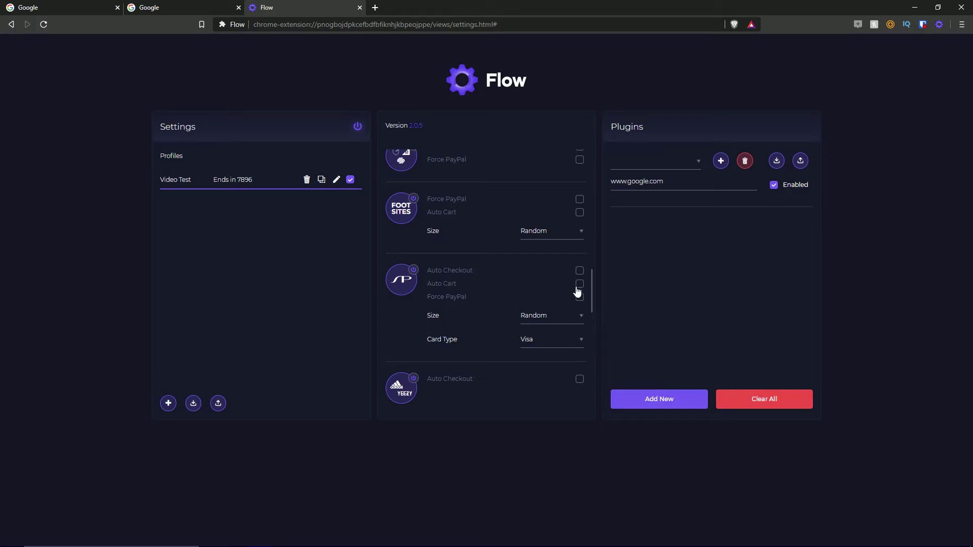
pyautogui.click(547, 317)
pyautogui.click(542, 330)
pyautogui.click(540, 338)
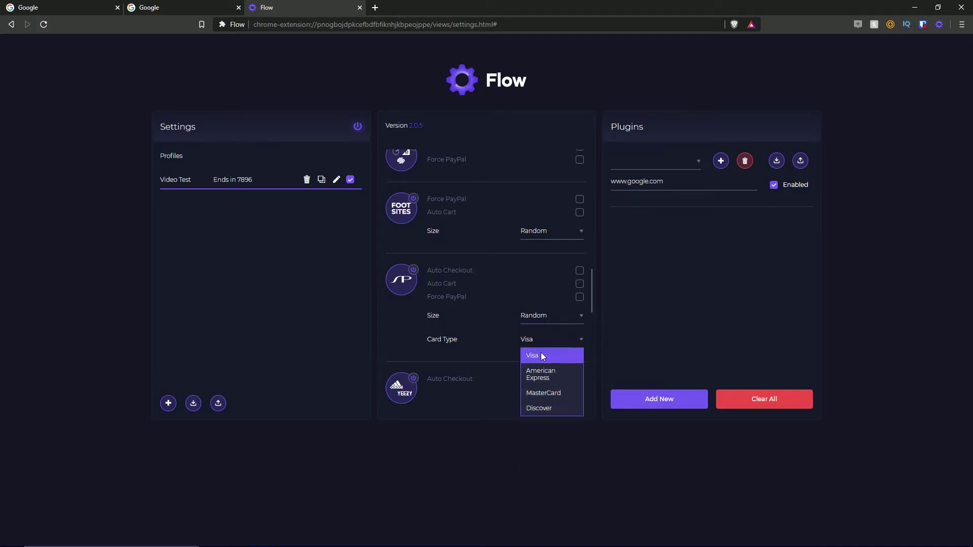
pyautogui.click(540, 351)
pyautogui.scroll(-2, 491, 322)
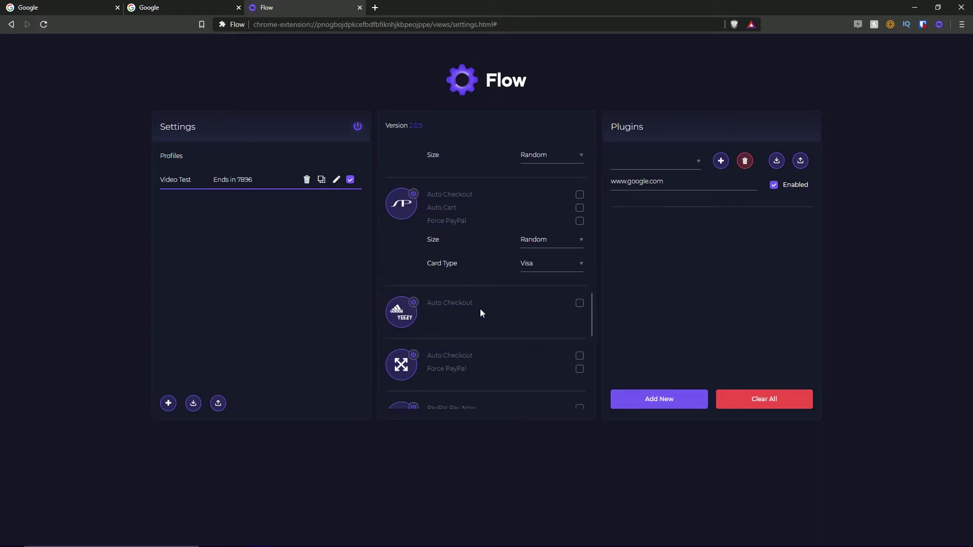
pyautogui.click(579, 303)
pyautogui.click(580, 304)
pyautogui.scroll(-2, 498, 308)
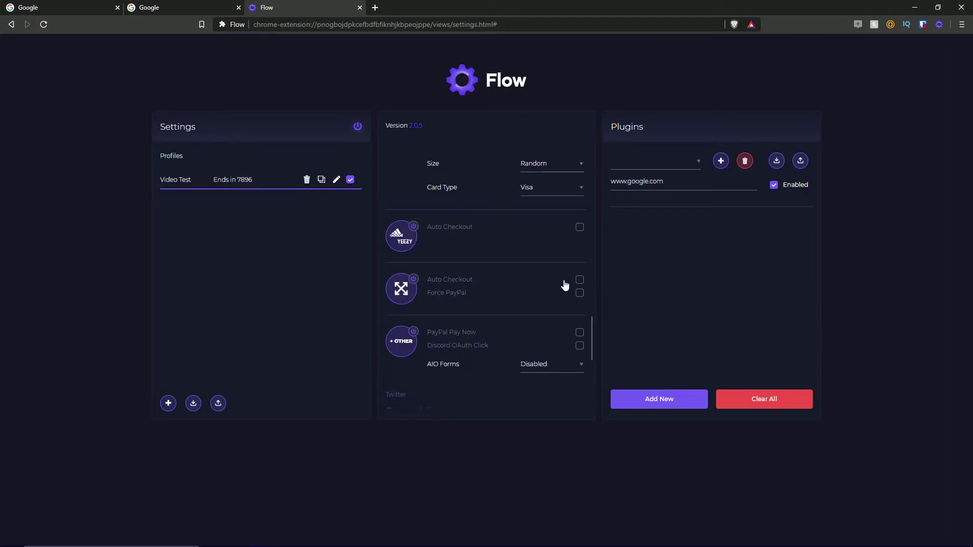
pyautogui.scroll(-2, 534, 298)
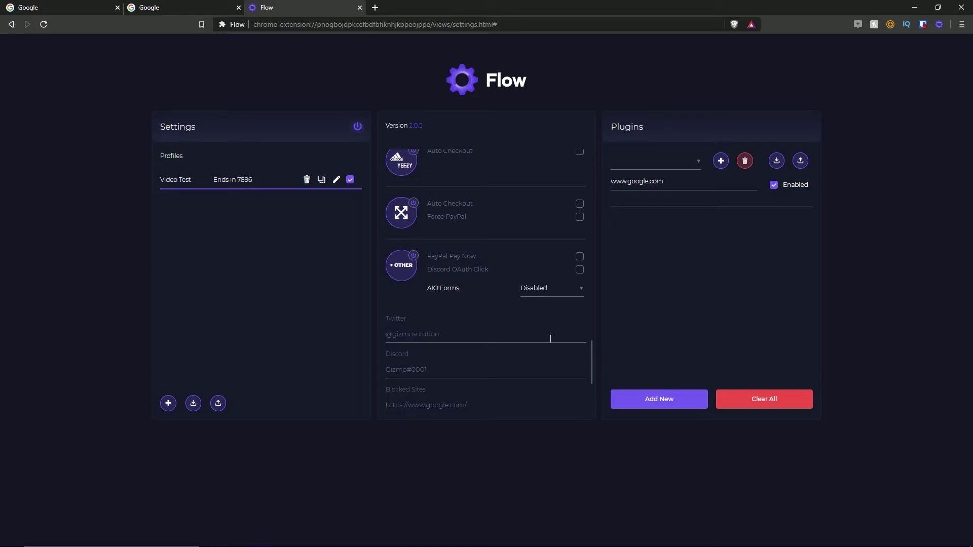
# Leave AIO Forms mode on Disabled and scroll further down the settings panel
pyautogui.click(561, 298)
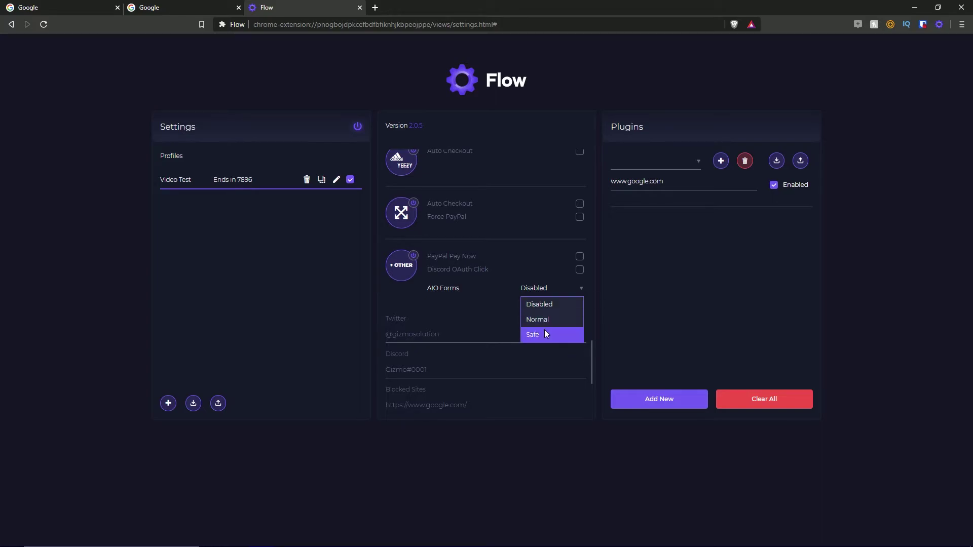
pyautogui.click(493, 315)
pyautogui.scroll(-1, 487, 304)
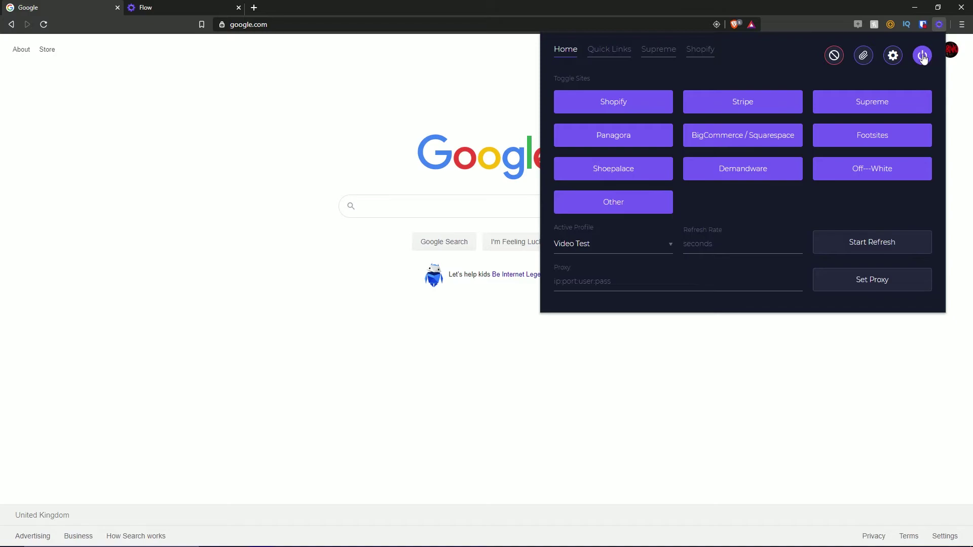
# View Flow's unassigned shortcuts on brave://extensions/shortcuts, then return to the Google page
pyautogui.click(864, 56)
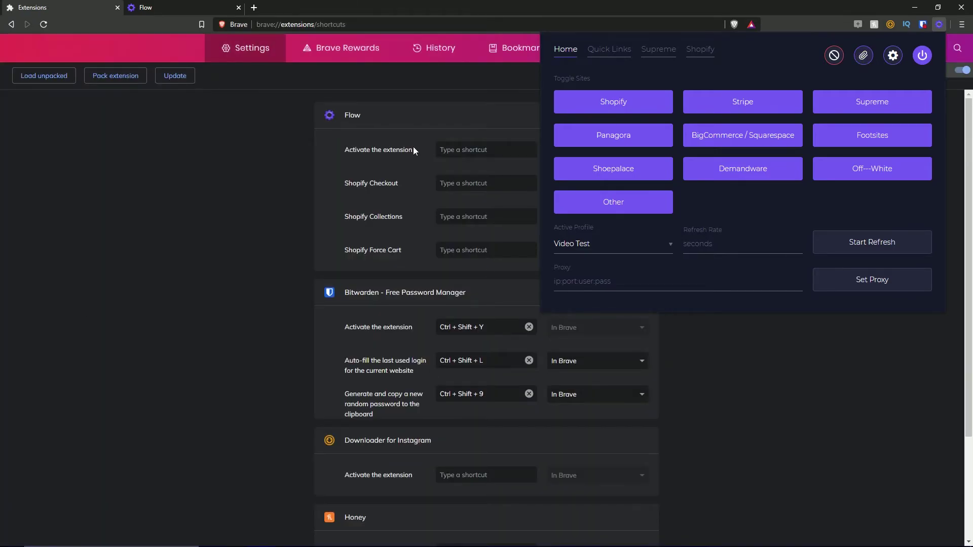
pyautogui.click(223, 134)
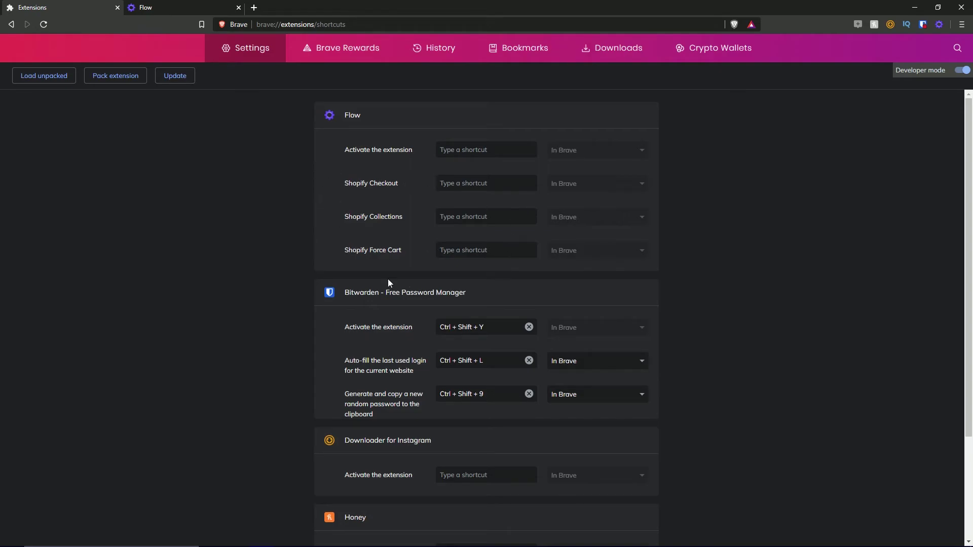
pyautogui.click(14, 26)
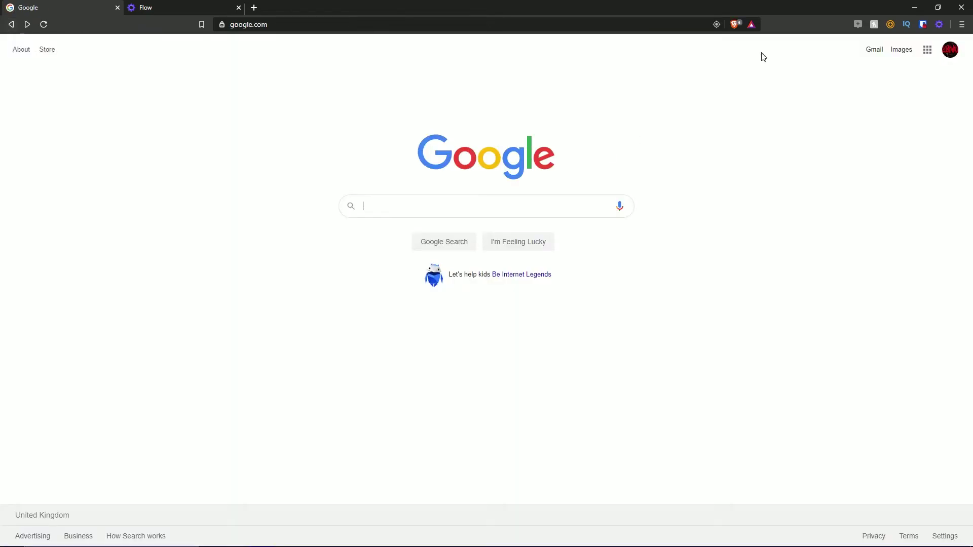
# In the Flow popup, toggle Shopify off and back on, keeping Video Test as active profile
pyautogui.click(939, 24)
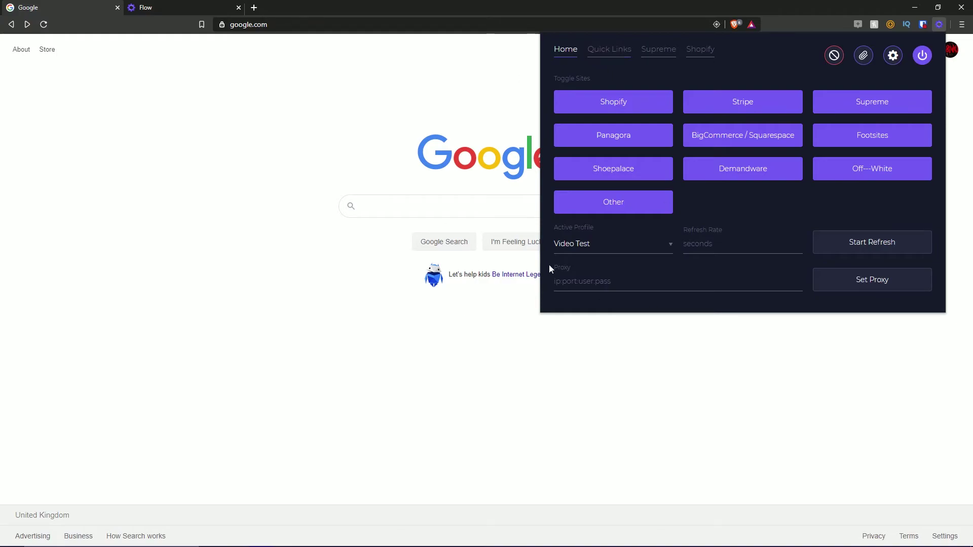
pyautogui.click(611, 103)
pyautogui.click(617, 106)
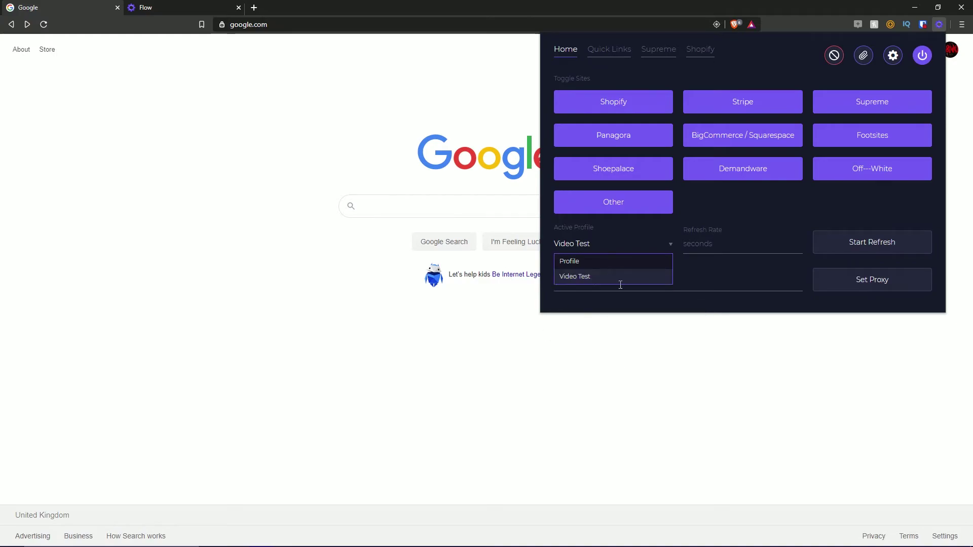
pyautogui.click(584, 279)
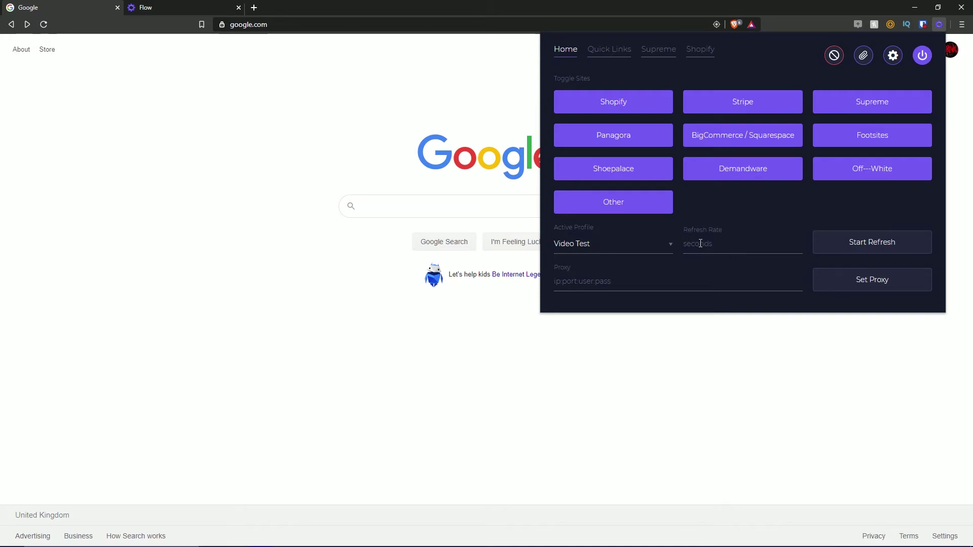
# Set refresh rate to 3, start and stop auto-refresh, apply the empty proxy, then show Quick Links
pyautogui.click(739, 246)
pyautogui.write('3')
pyautogui.click(872, 250)
pyautogui.click(856, 243)
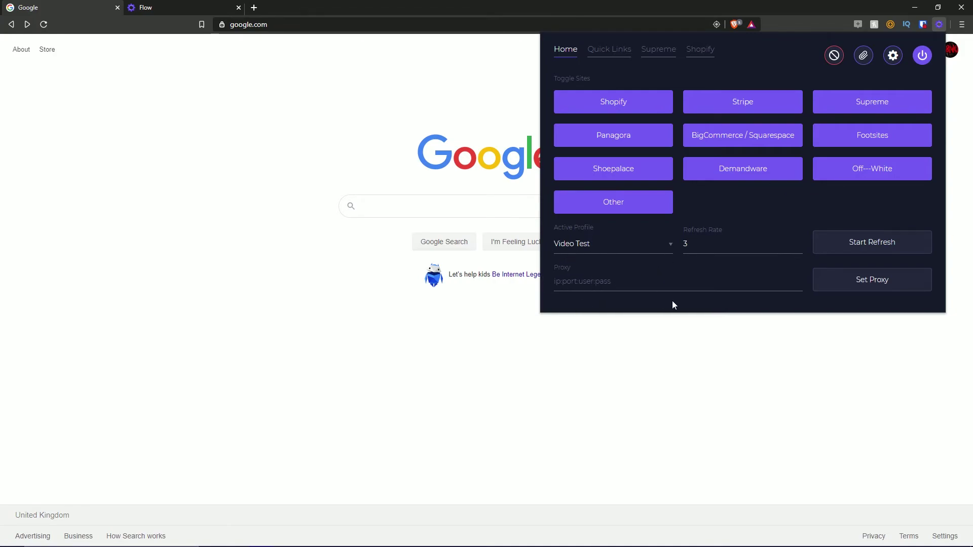
pyautogui.click(857, 280)
pyautogui.click(612, 54)
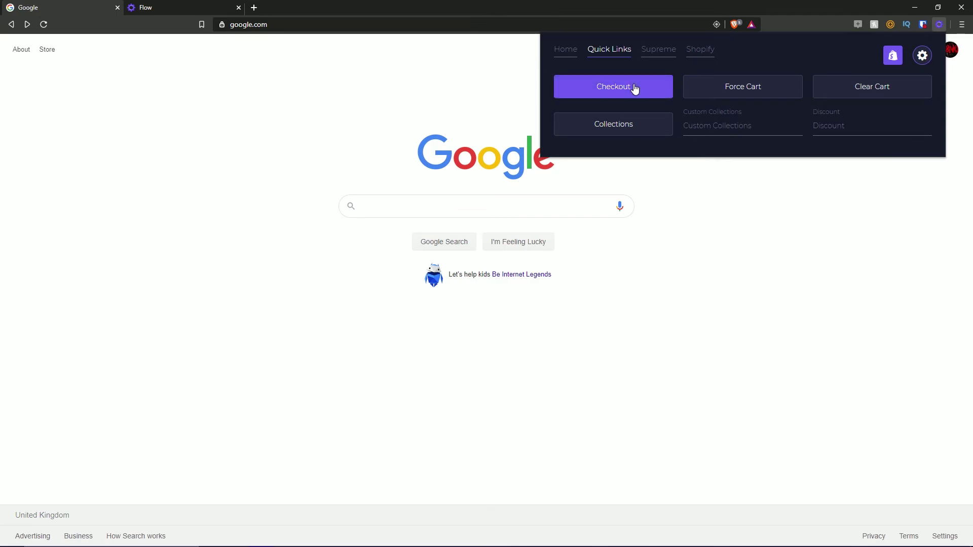
# Try the Checkout, Force Cart, Clear Cart and Collections links and Discount field, then show Supreme search
pyautogui.click(634, 92)
pyautogui.click(723, 93)
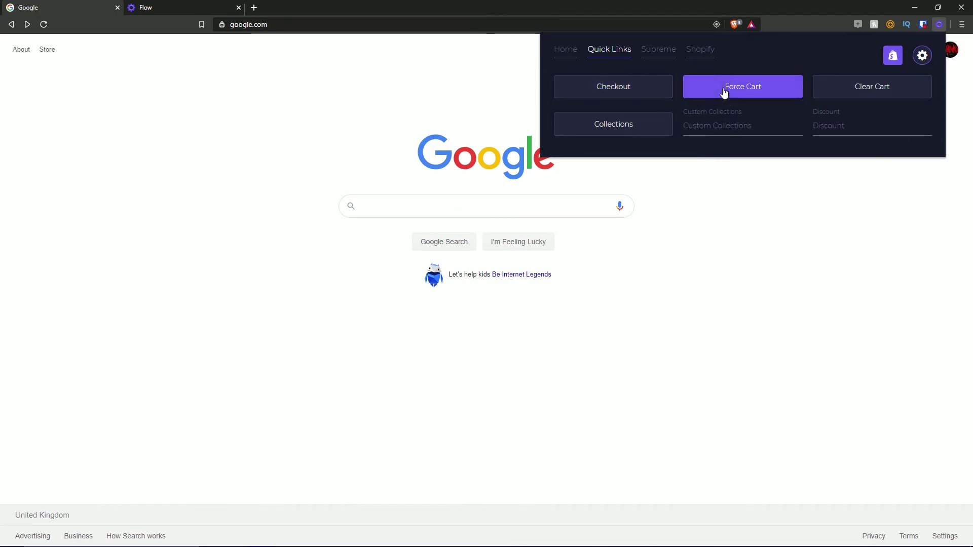
pyautogui.click(870, 100)
pyautogui.click(642, 134)
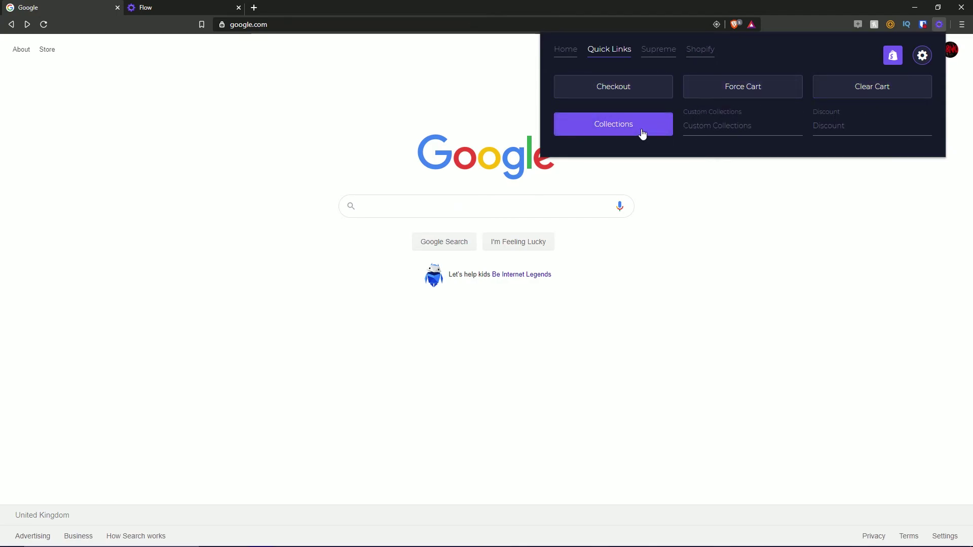
pyautogui.click(685, 97)
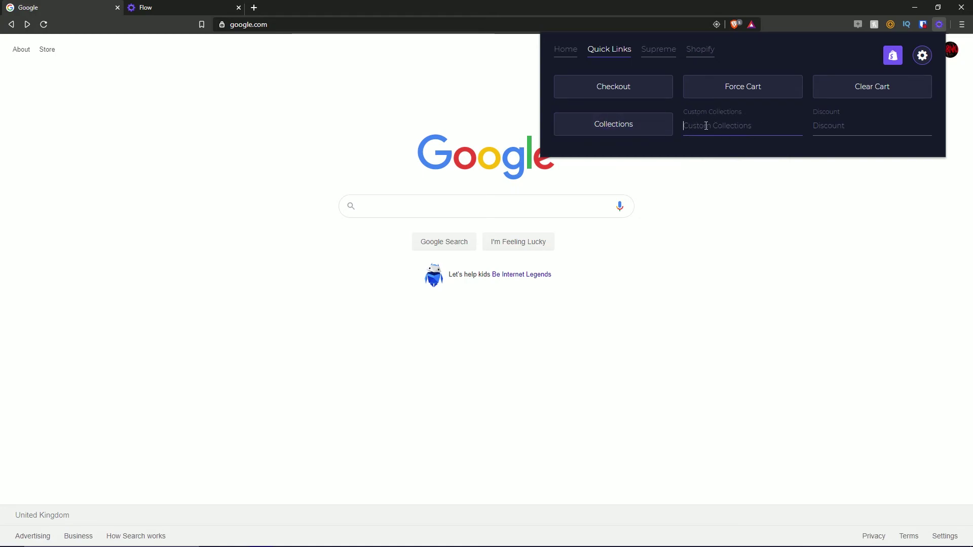
pyautogui.click(844, 122)
pyautogui.click(891, 58)
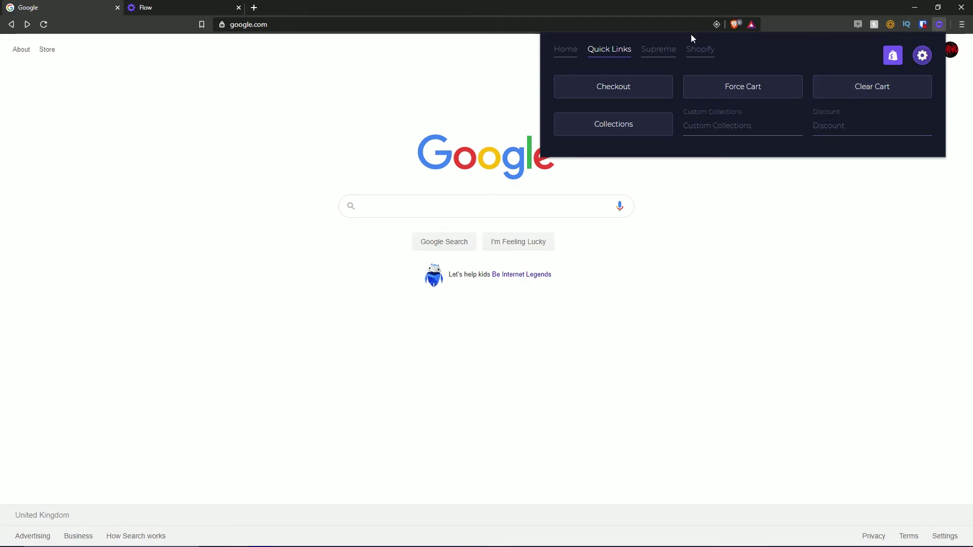
pyautogui.click(664, 50)
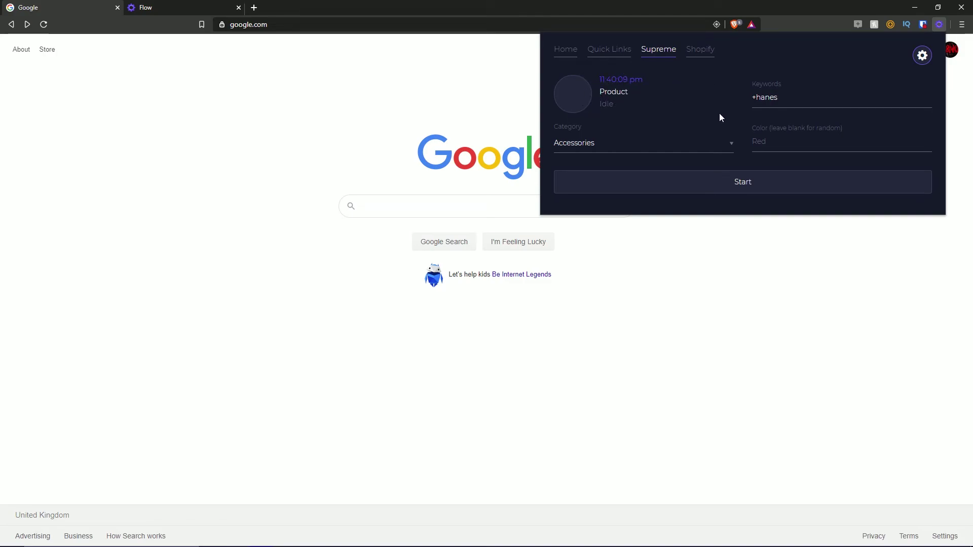
# Review the Supreme form's +hanes keyword and Accessories category, check Shopify settings, then view the Supreme shop tab
pyautogui.moveTo(797, 103); pyautogui.dragTo(750, 102)
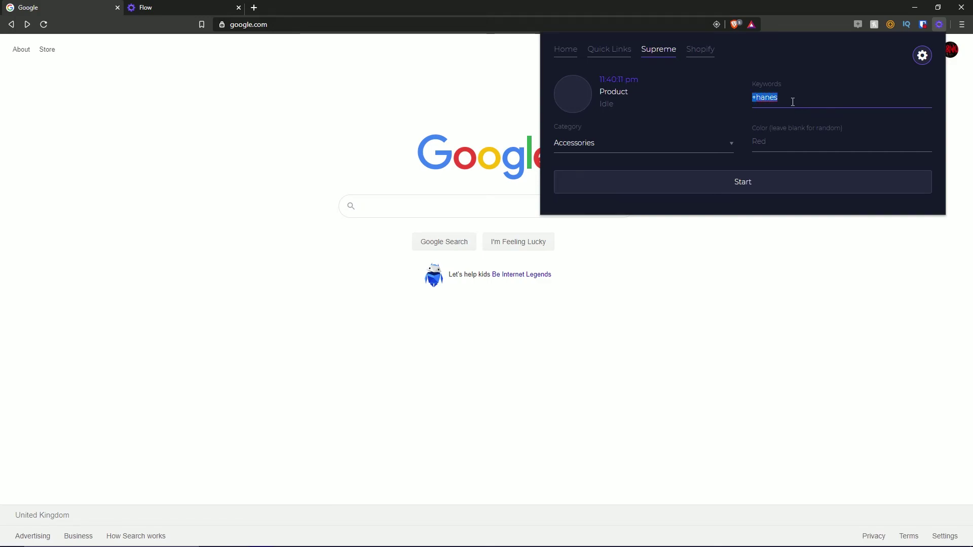
pyautogui.click(780, 143)
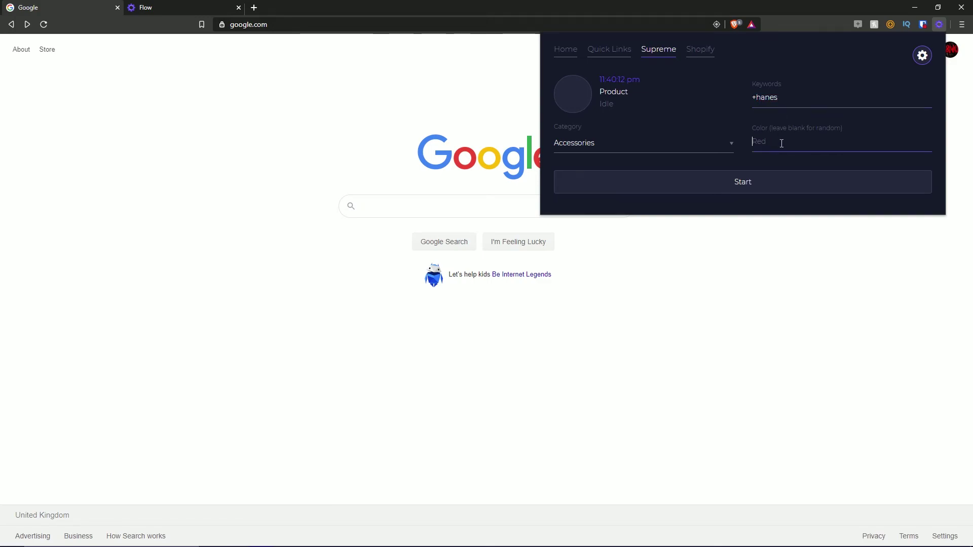
pyautogui.click(698, 152)
pyautogui.click(722, 132)
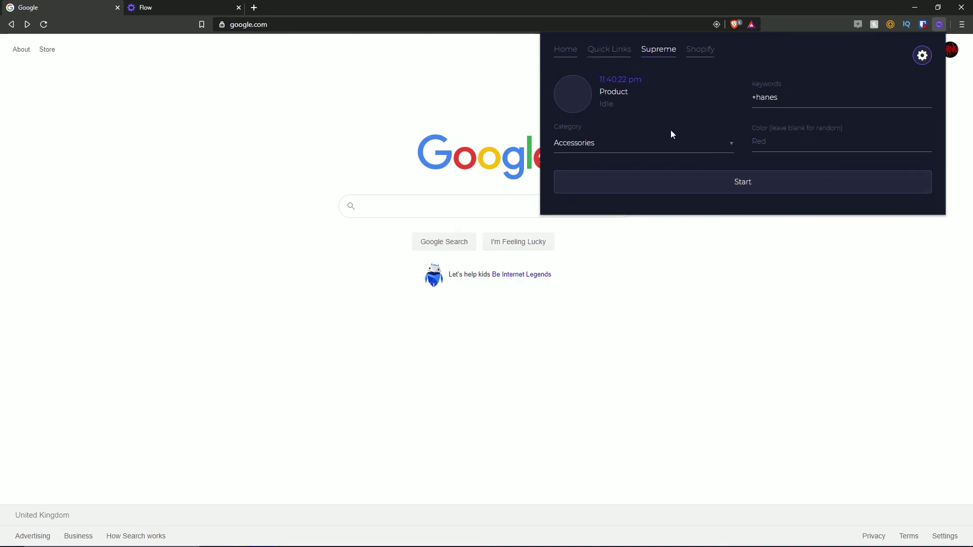
pyautogui.click(704, 55)
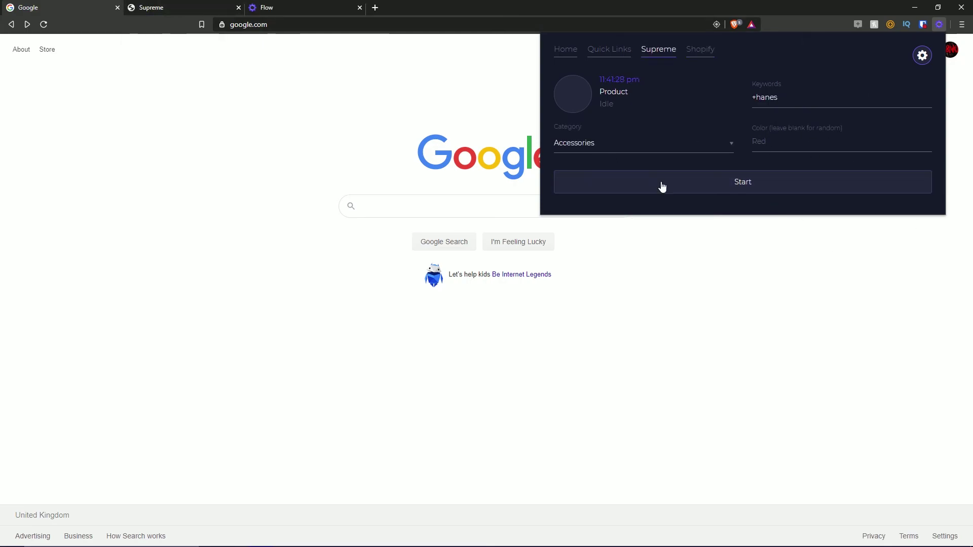
pyautogui.click(199, 7)
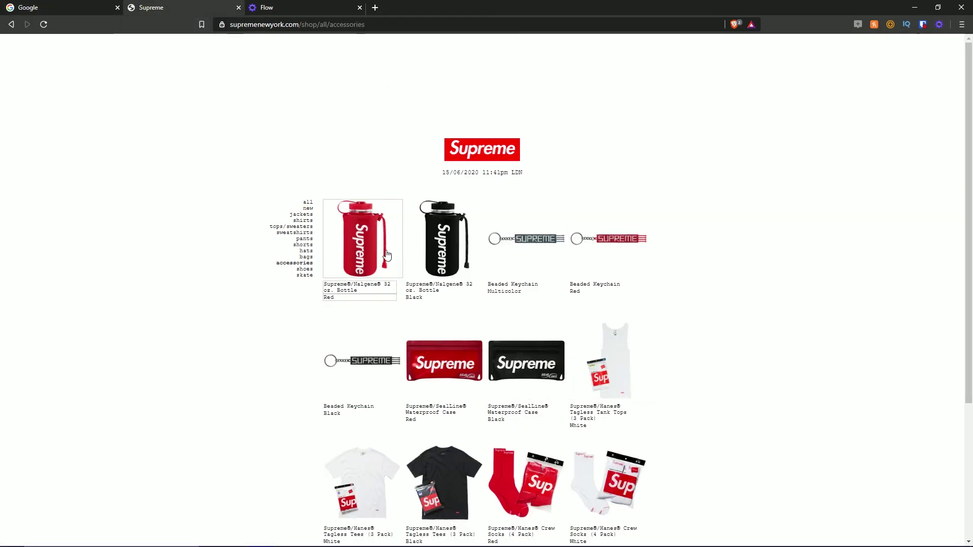
# Open the black Supreme®/Nalgene® 32 oz. Bottle product page, then bring up Flow's popup over Google
pyautogui.click(435, 232)
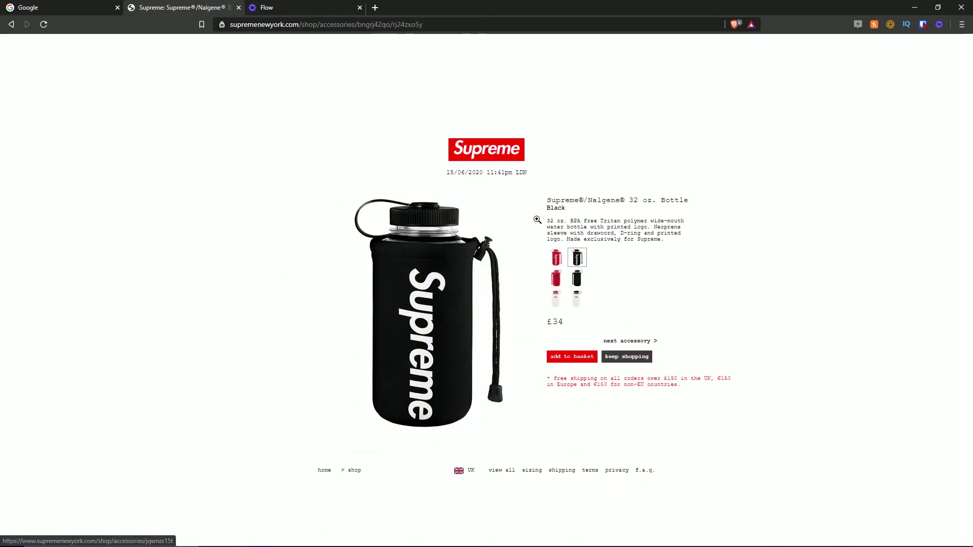
pyautogui.click(23, 5)
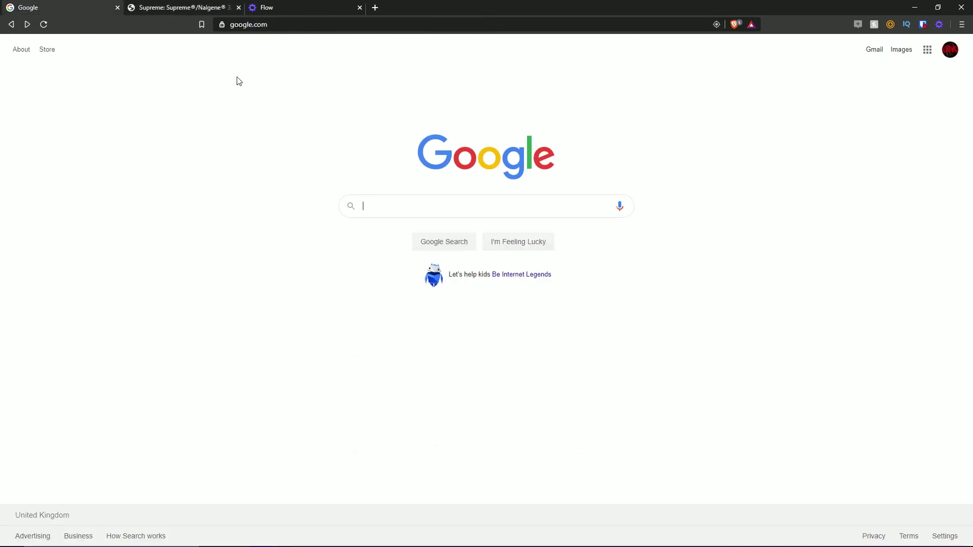
pyautogui.click(939, 24)
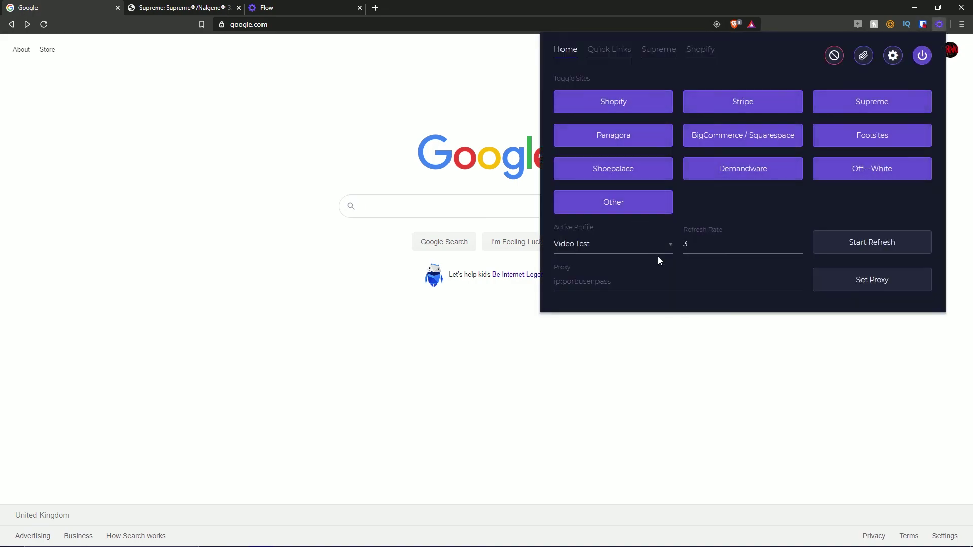
# Replace the +hanes keyword with '+nalgene, +bottle', set colour Black, and start the Supreme search
pyautogui.click(658, 49)
pyautogui.moveTo(828, 100); pyautogui.dragTo(728, 106)
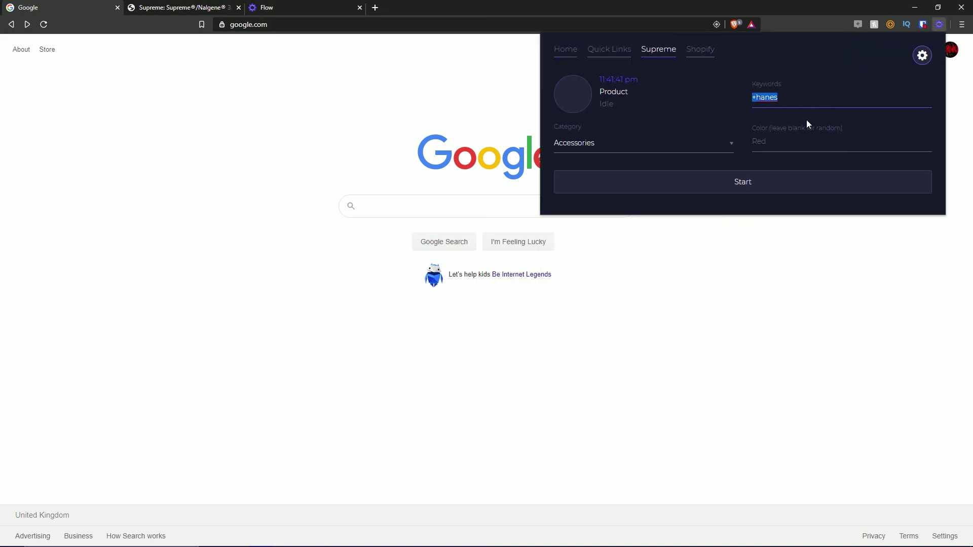
pyautogui.write('+nalgene')
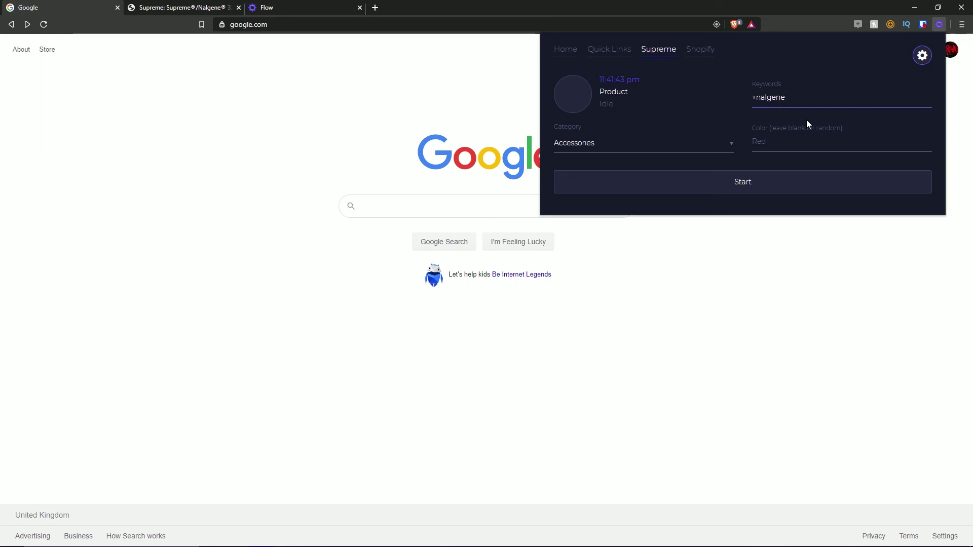
pyautogui.write(', +')
pyautogui.click(180, 7)
pyautogui.hotkey('ctrl', 'shift', 'Tab')
pyautogui.click(939, 24)
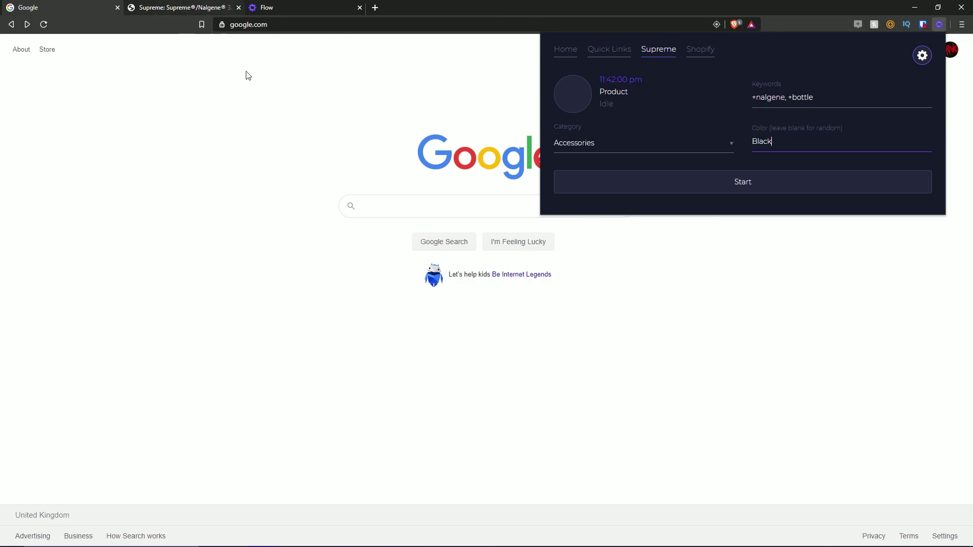
pyautogui.click(743, 191)
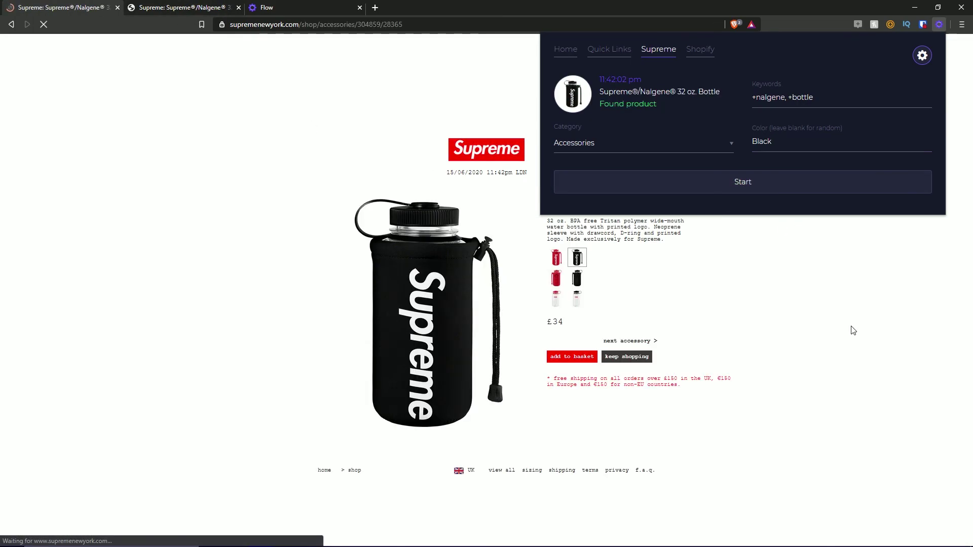